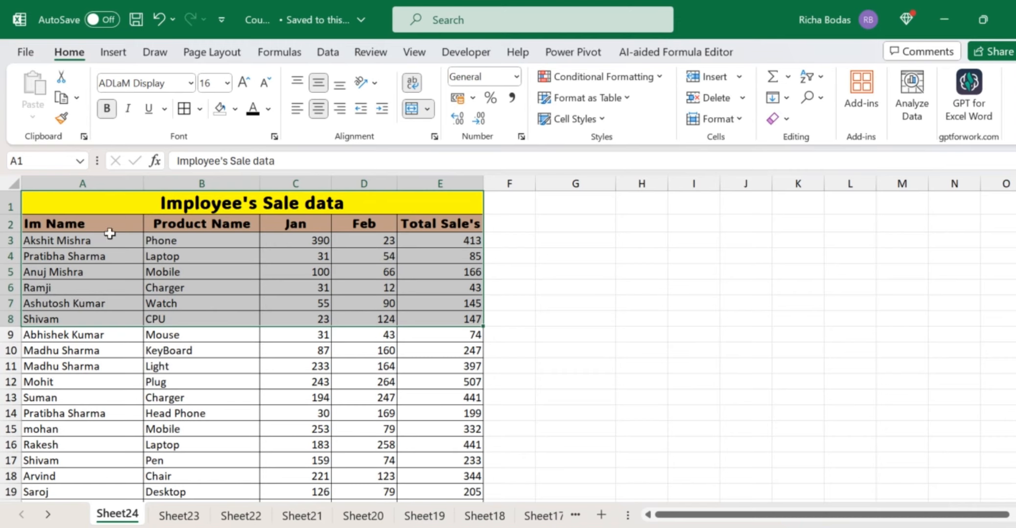
Step: Look through the sales table's column headings from Im Name to Total Sale's
{"action": "left_click", "coordinate": [69, 220]}
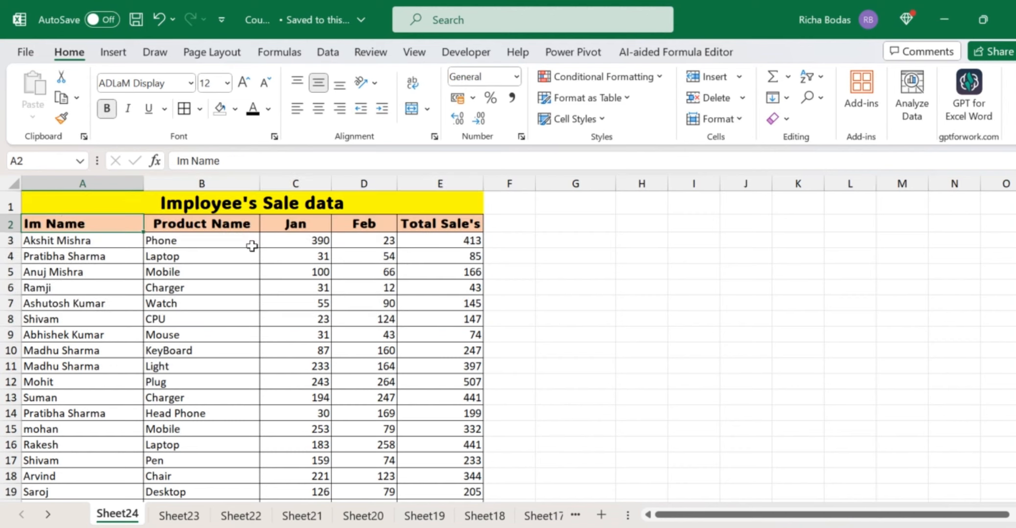
{"action": "left_click_drag", "start_coordinate": [154, 207], "coordinate": [272, 365]}
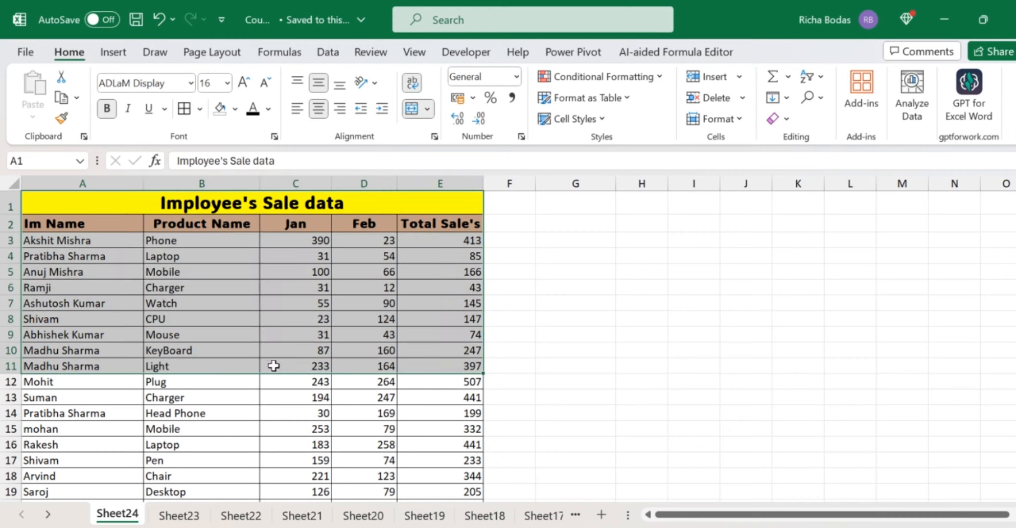
{"action": "left_click", "coordinate": [74, 225]}
{"action": "key", "text": "Tab"}
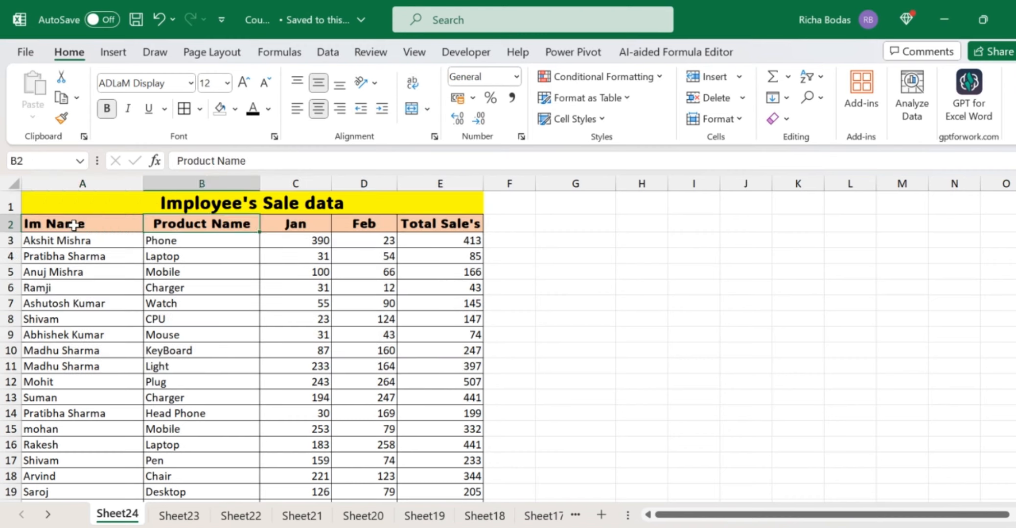
{"action": "key", "text": "Tab"}
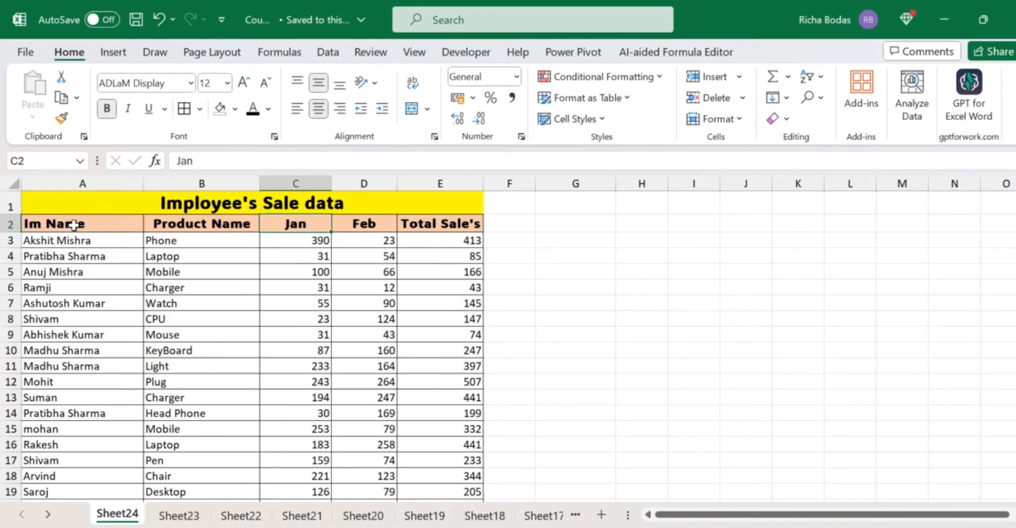
{"action": "key", "text": "Tab"}
{"action": "key", "text": "Tab"}
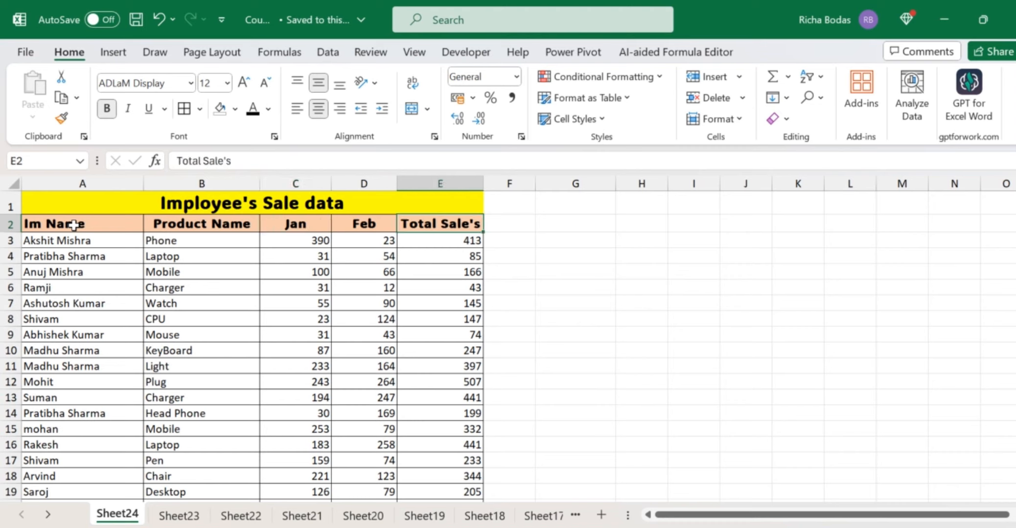
Step: Change the heading in C2 to "Jan Sale" and the heading in D2 to "Feb Sale"
{"action": "double_click", "coordinate": [323, 224]}
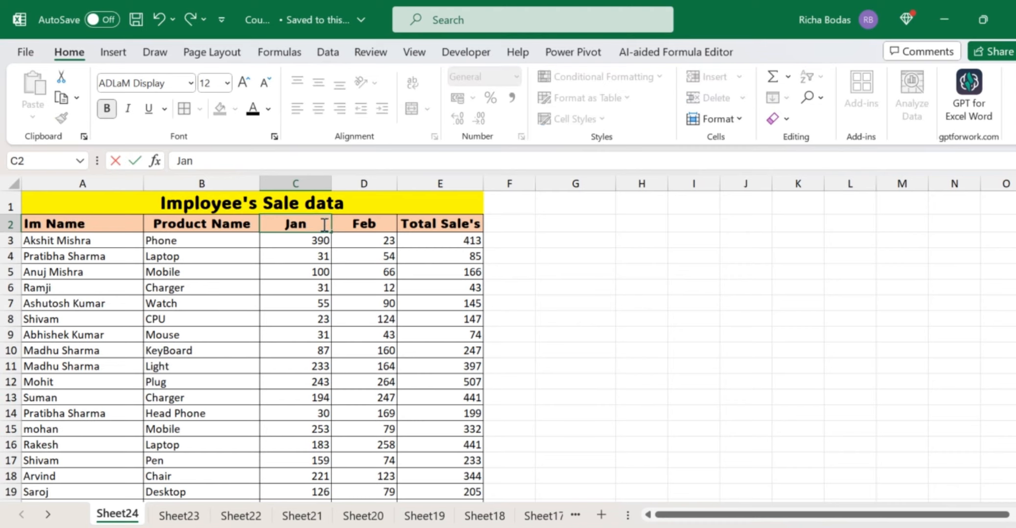
{"action": "type", "text": "Sale"}
{"action": "key", "text": "Tab"}
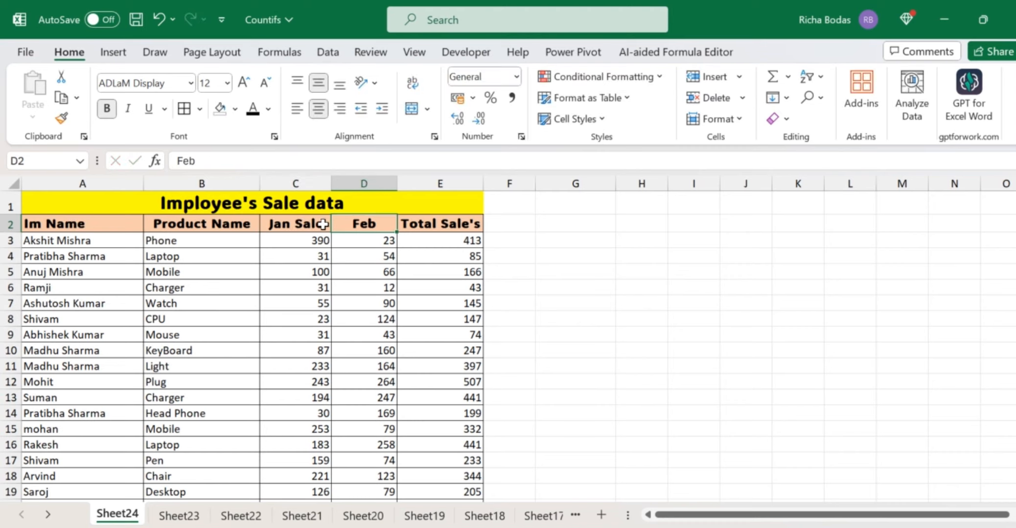
{"action": "double_click", "coordinate": [373, 227]}
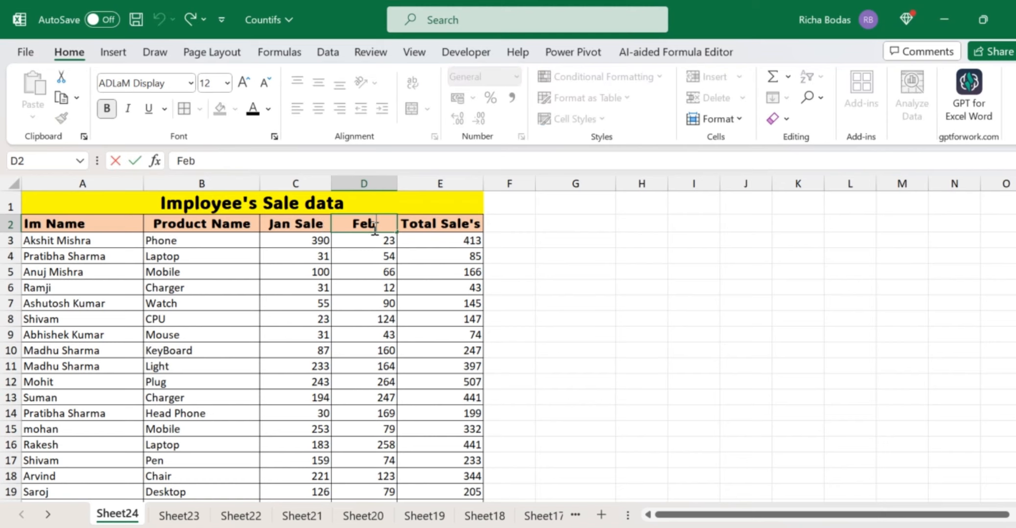
{"action": "type", "text": "Sale"}
{"action": "key", "text": "Return"}
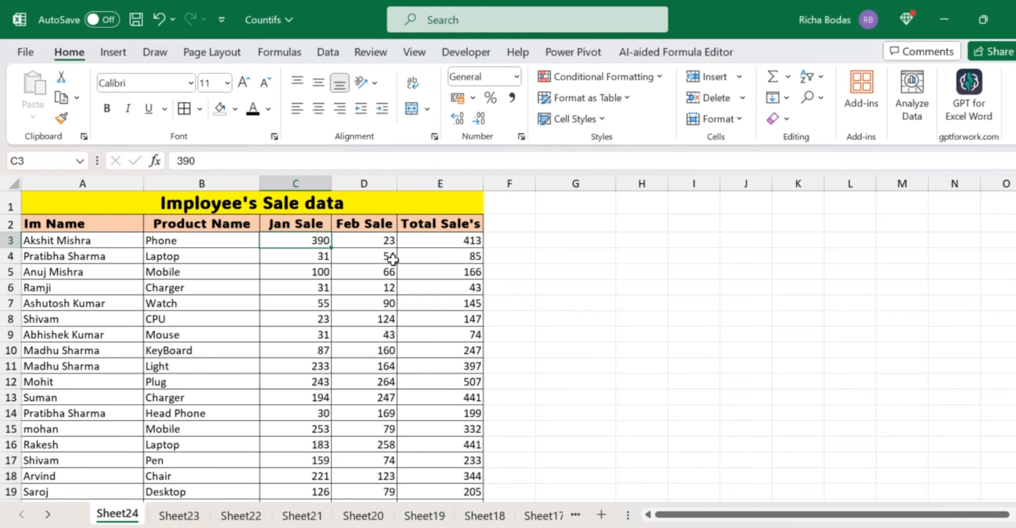
Step: Examine the table down to its Total row, the January total's formula and the Total Sale's column
{"action": "scroll", "coordinate": [426, 315], "scroll_direction": "down", "scroll_amount": 3}
{"action": "scroll", "coordinate": [428, 315], "scroll_direction": "up", "scroll_amount": 1}
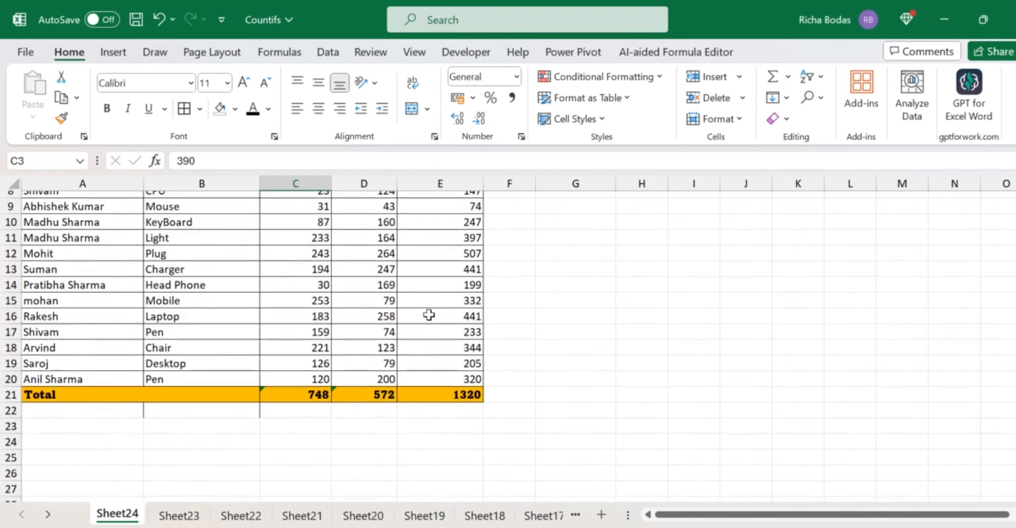
{"action": "scroll", "coordinate": [428, 316], "scroll_direction": "up", "scroll_amount": 3}
{"action": "scroll", "coordinate": [428, 315], "scroll_direction": "down", "scroll_amount": 4}
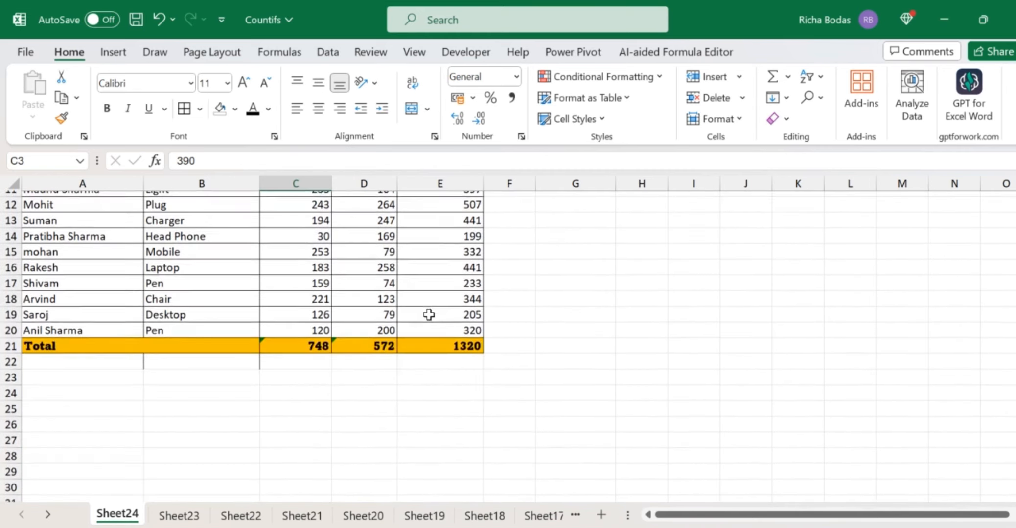
{"action": "left_click", "coordinate": [312, 346]}
{"action": "scroll", "coordinate": [312, 348], "scroll_direction": "up", "scroll_amount": 4}
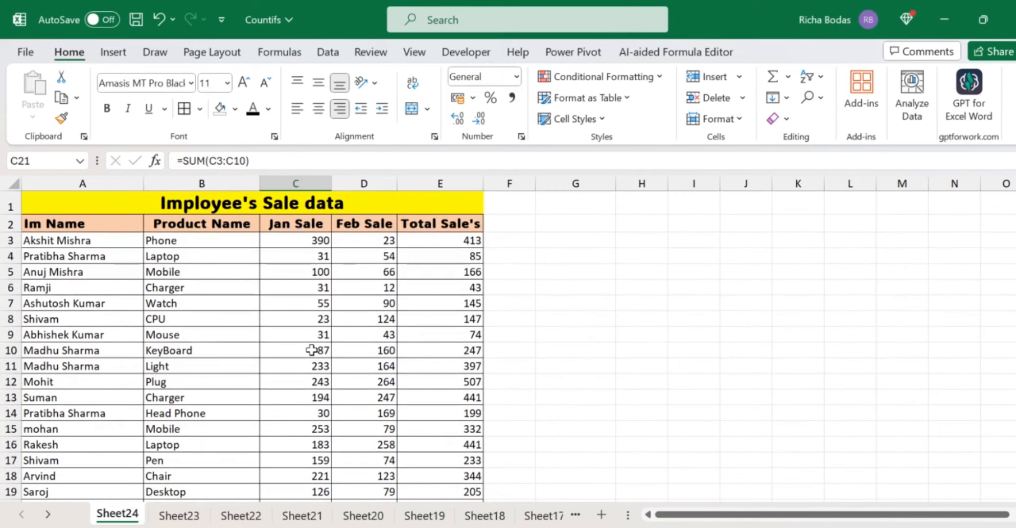
{"action": "left_click_drag", "start_coordinate": [454, 226], "coordinate": [465, 370]}
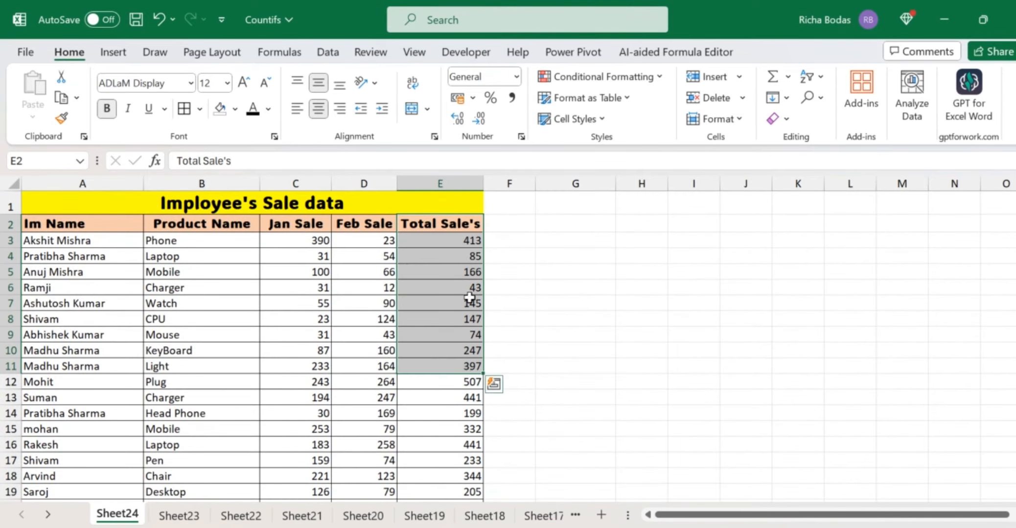
{"action": "left_click", "coordinate": [465, 235]}
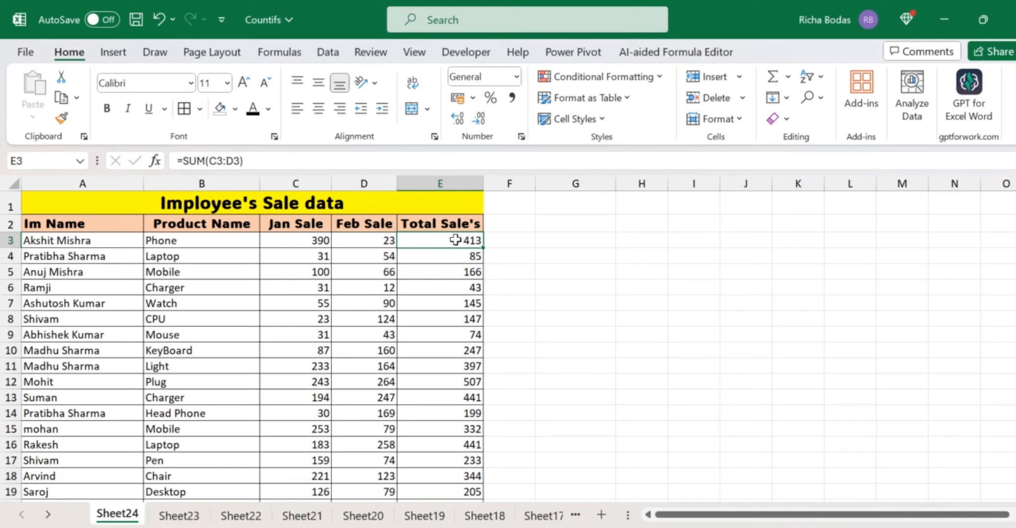
Step: Copy the Total Sale's heading from E2 into G2
{"action": "left_click", "coordinate": [416, 223]}
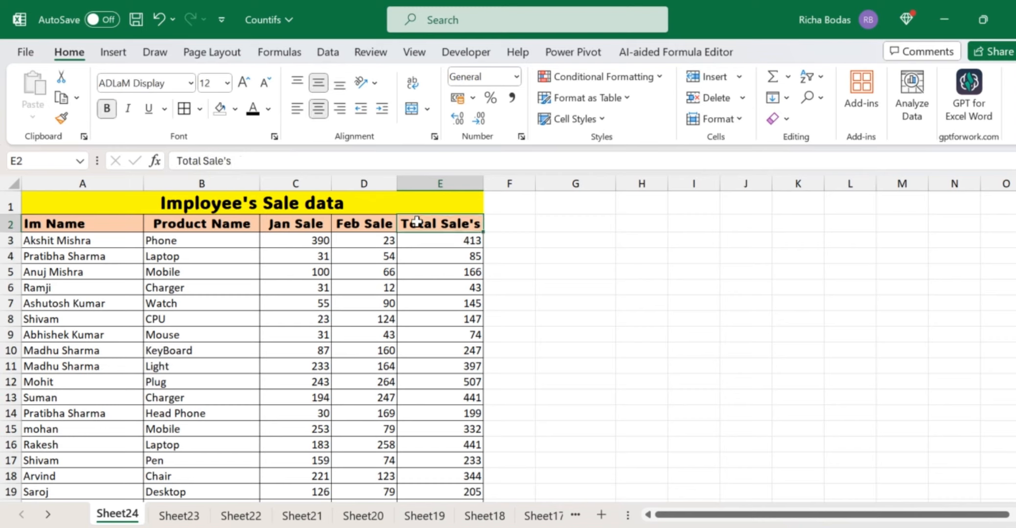
{"action": "key", "text": "ctrl+c"}
{"action": "key", "text": "Right"}
{"action": "key", "text": "Right"}
{"action": "key", "text": "ctrl+v"}
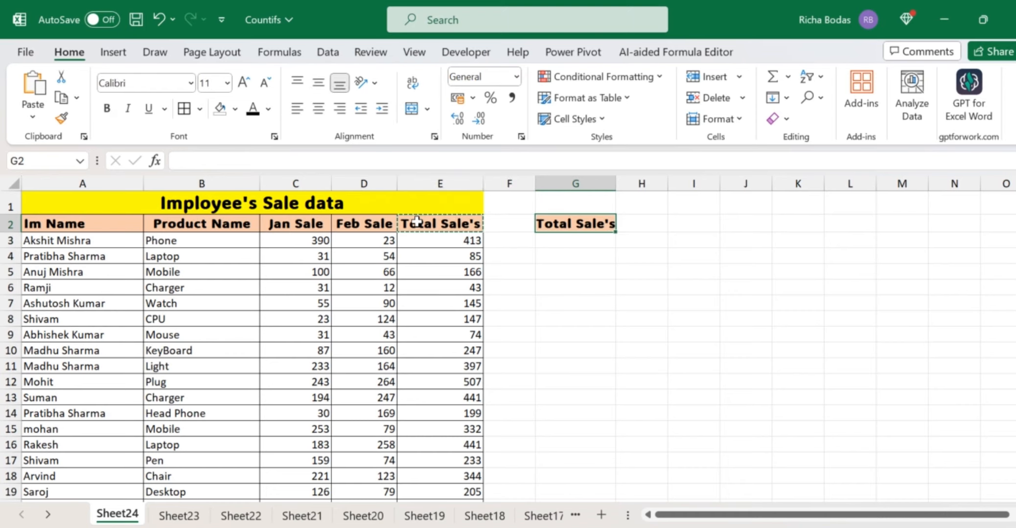
Step: Enter the heading "Average Sale's" in H2 and fit column H to its contents
{"action": "key", "text": "Left"}
{"action": "key", "text": "Right"}
{"action": "key", "text": "Right"}
{"action": "key", "text": "Right"}
{"action": "key", "text": "Left"}
{"action": "key", "text": "Left"}
{"action": "key", "text": "Right"}
{"action": "type", "text": "A"}
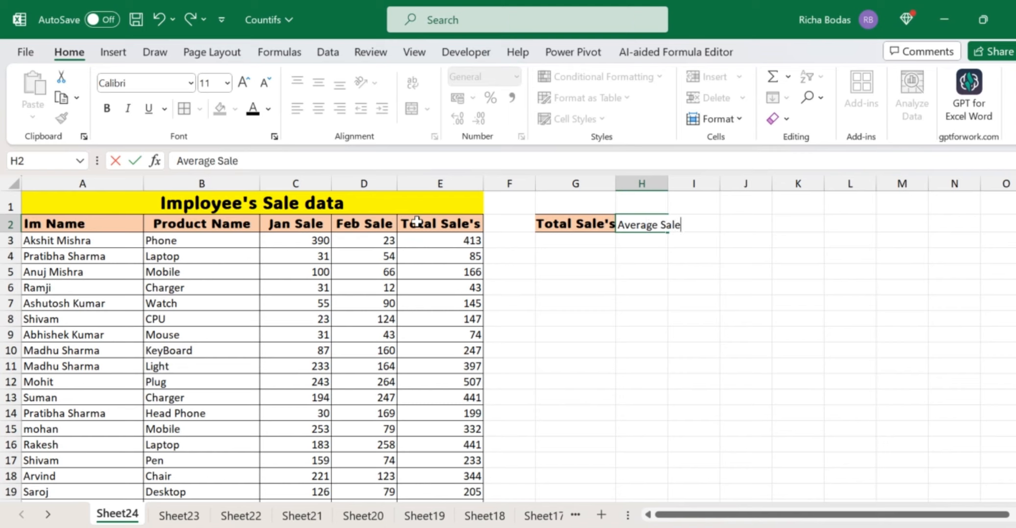
{"action": "type", "text": "verage Sale's"}
{"action": "key", "text": "Return"}
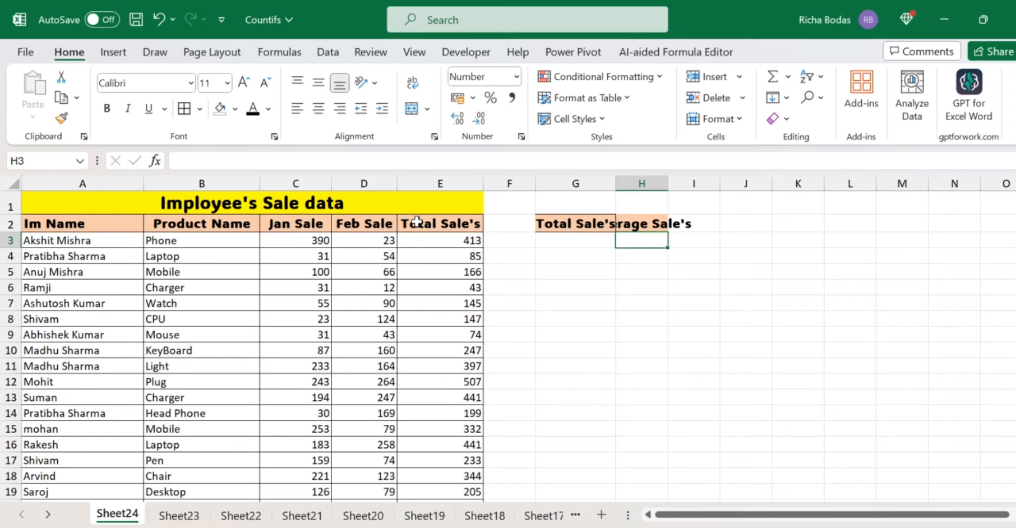
{"action": "left_click_drag", "start_coordinate": [672, 185], "coordinate": [672, 185]}
{"action": "double_click", "coordinate": [672, 185]}
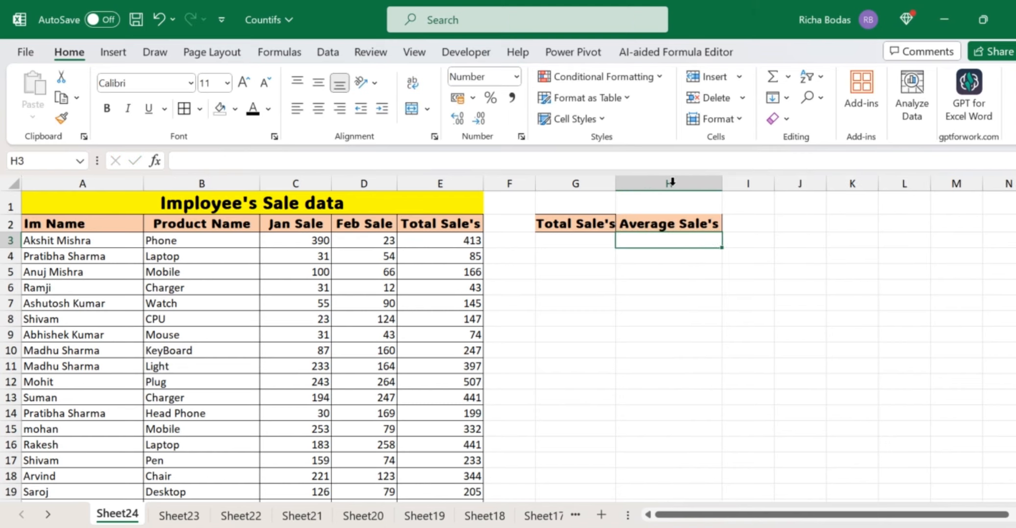
Step: Calculate the average of the Total Sale's values E3:E20 in H3 with the AVERAGE function
{"action": "left_click", "coordinate": [585, 241]}
{"action": "left_click", "coordinate": [651, 243]}
{"action": "type", "text": "=a"}
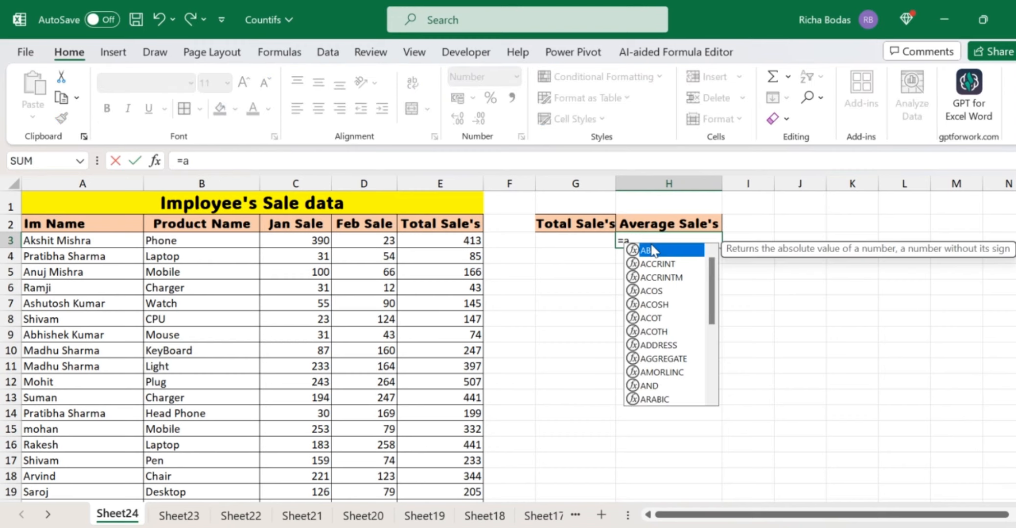
{"action": "type", "text": "ver"}
{"action": "key", "text": "Tab"}
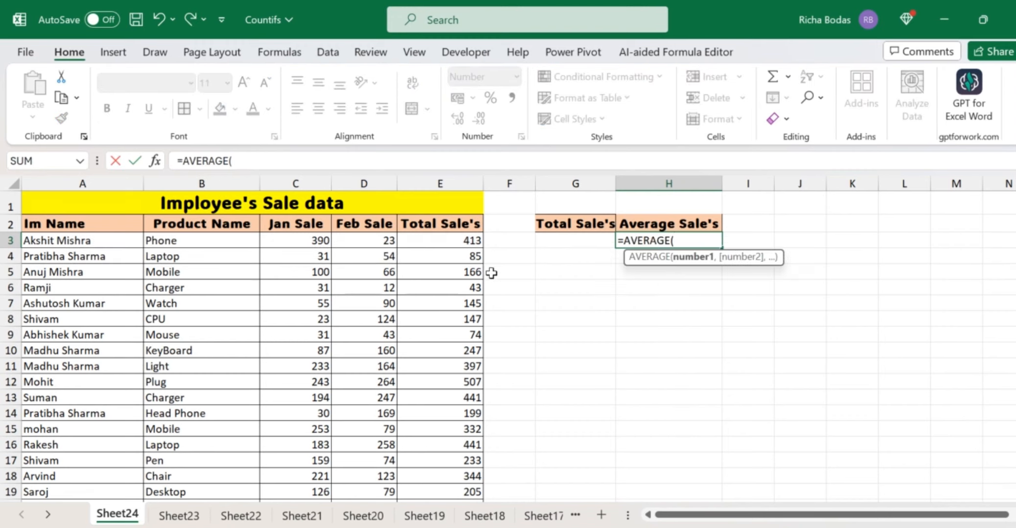
{"action": "left_click_drag", "start_coordinate": [464, 240], "coordinate": [465, 506]}
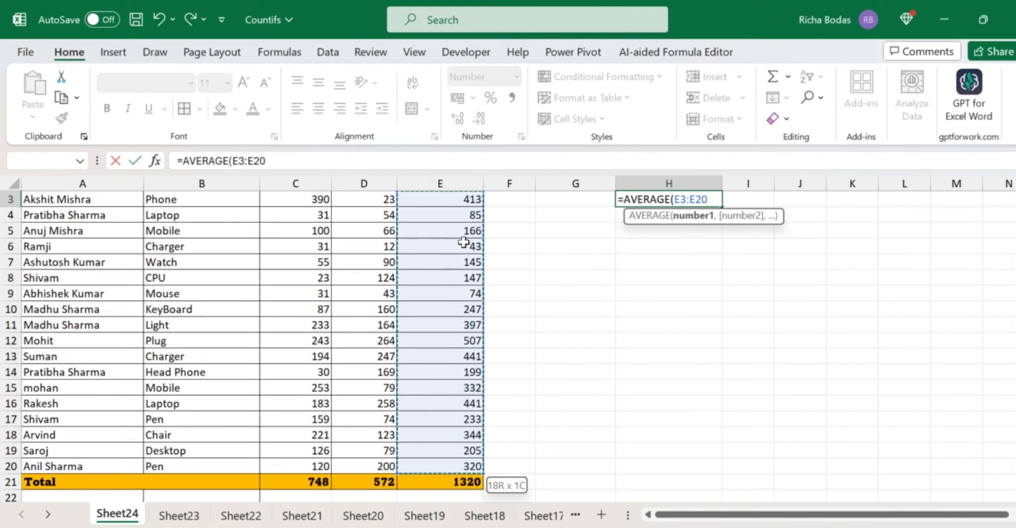
{"action": "key", "text": "Return"}
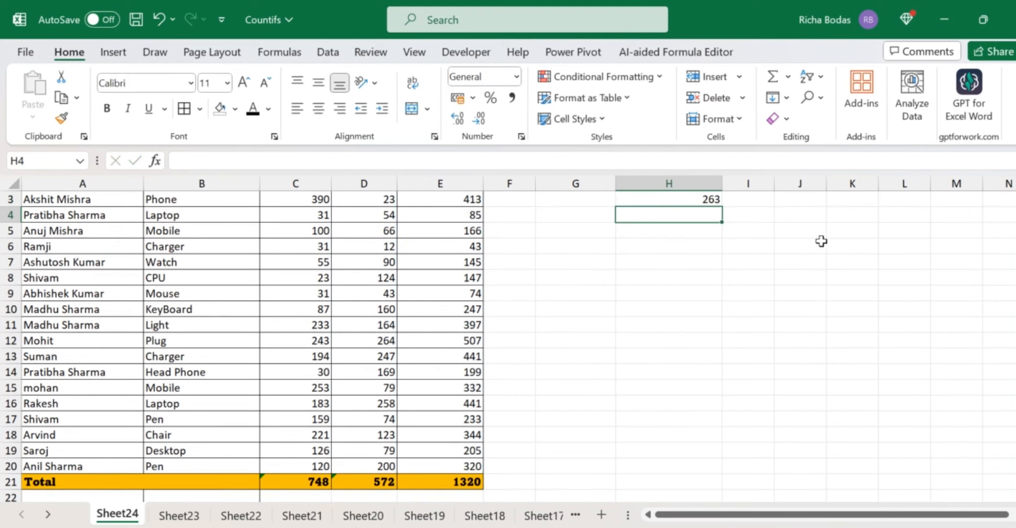
{"action": "scroll", "coordinate": [678, 286], "scroll_direction": "up", "scroll_amount": 1}
{"action": "left_click", "coordinate": [695, 239]}
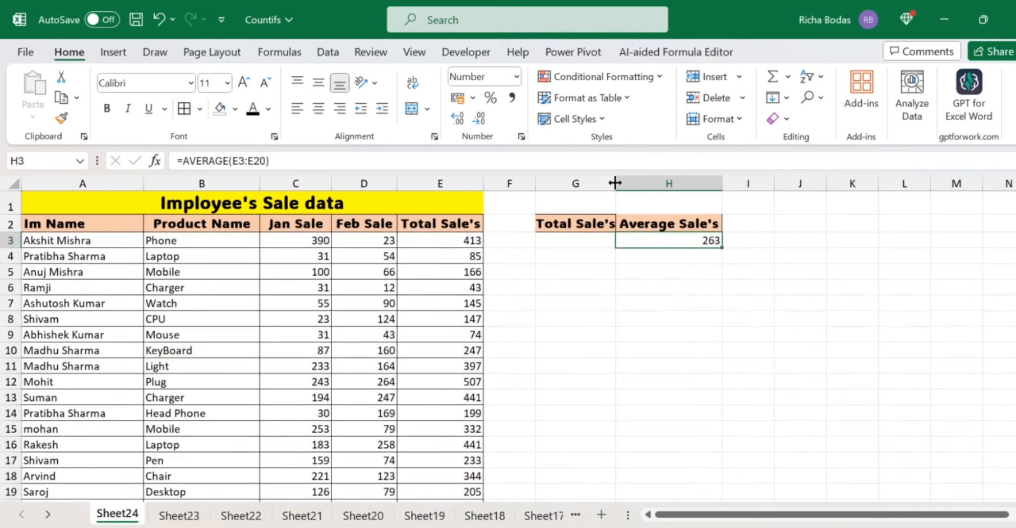
Step: Delete column G, which holds the copied Total Sale's heading
{"action": "left_click", "coordinate": [596, 235]}
{"action": "left_click", "coordinate": [653, 239]}
{"action": "left_click_drag", "start_coordinate": [440, 226], "coordinate": [469, 335]}
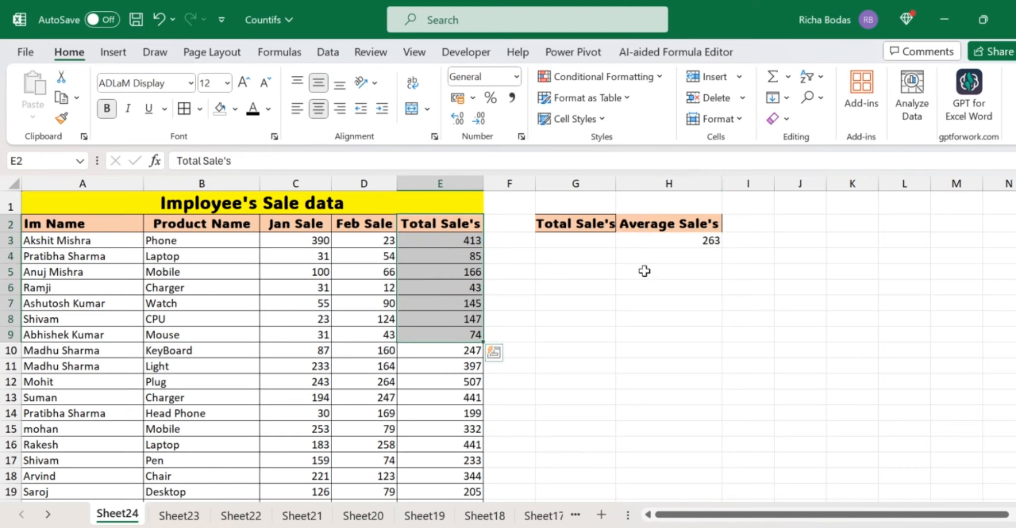
{"action": "left_click", "coordinate": [659, 252]}
{"action": "left_click", "coordinate": [597, 184]}
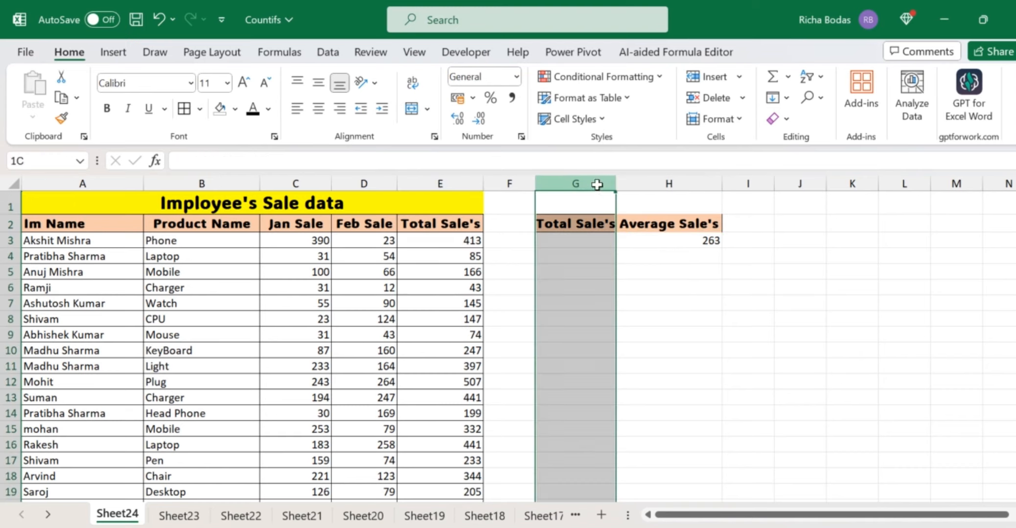
{"action": "key", "text": "ctrl+minus"}
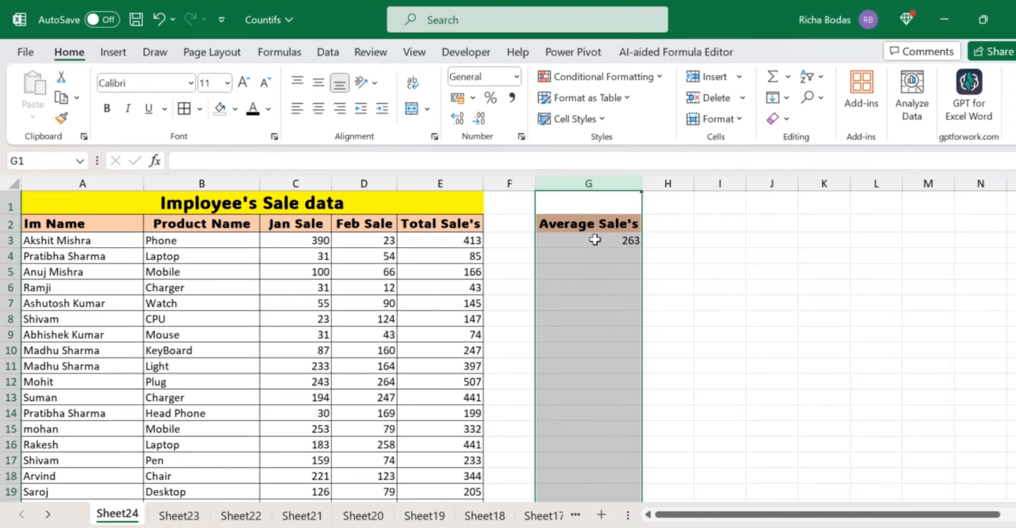
Step: Hide rows 8 to 12 of the sales table
{"action": "left_click", "coordinate": [597, 242]}
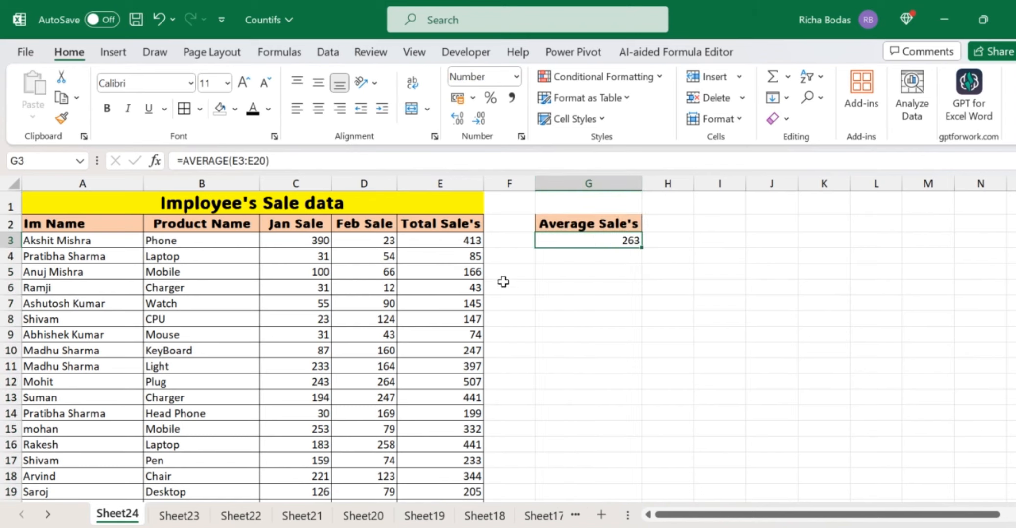
{"action": "scroll", "coordinate": [437, 402], "scroll_direction": "down", "scroll_amount": 2}
{"action": "scroll", "coordinate": [437, 403], "scroll_direction": "up", "scroll_amount": 2}
{"action": "scroll", "coordinate": [401, 394], "scroll_direction": "down", "scroll_amount": 1}
{"action": "scroll", "coordinate": [400, 395], "scroll_direction": "up", "scroll_amount": 2}
{"action": "left_click_drag", "start_coordinate": [12, 319], "coordinate": [27, 378]}
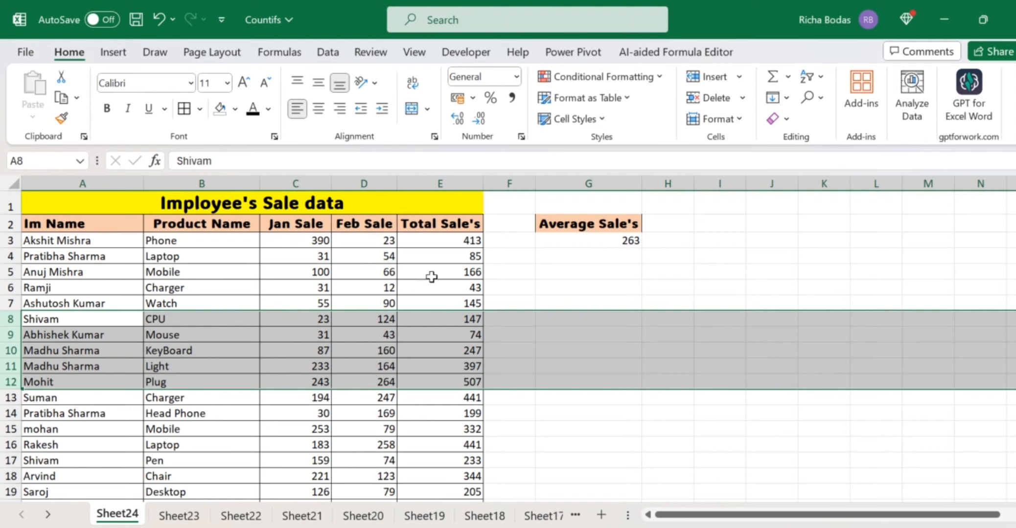
{"action": "scroll", "coordinate": [453, 410], "scroll_direction": "down", "scroll_amount": 1}
{"action": "scroll", "coordinate": [451, 408], "scroll_direction": "down", "scroll_amount": 3}
{"action": "scroll", "coordinate": [614, 286], "scroll_direction": "up", "scroll_amount": 4}
{"action": "key", "text": "ctrl+9"}
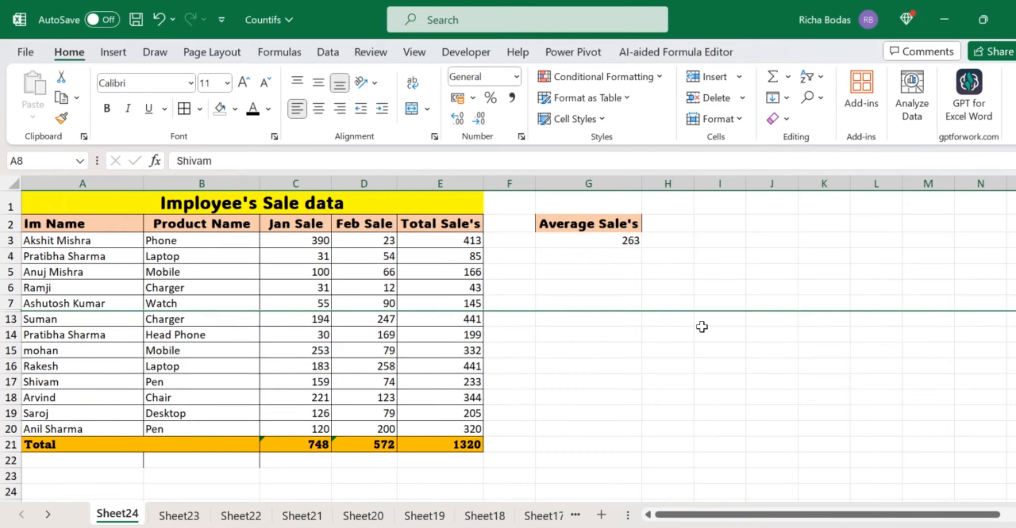
Step: Enter an AVERAGE formula over E3:E20 in G5 while rows 8 to 12 are hidden
{"action": "left_click", "coordinate": [596, 236]}
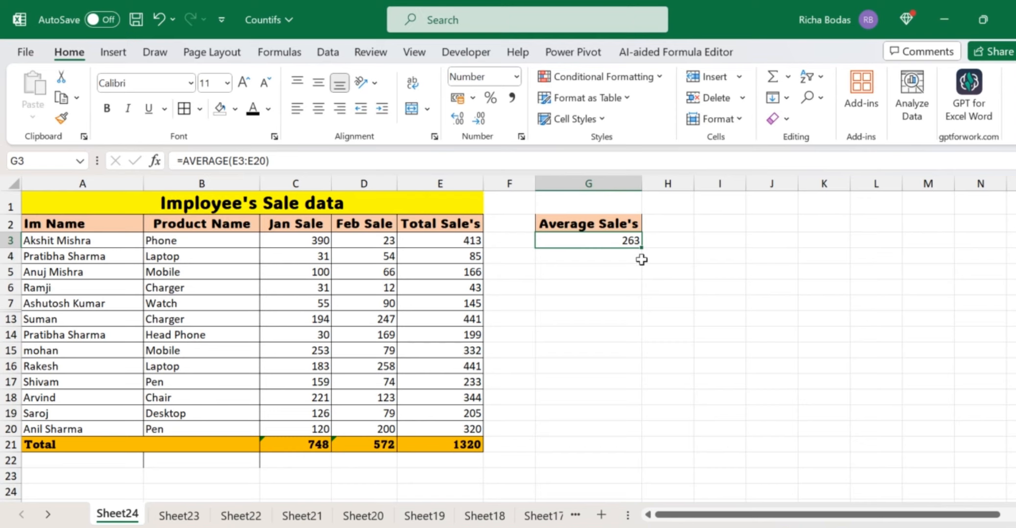
{"action": "left_click_drag", "start_coordinate": [466, 239], "coordinate": [459, 428]}
{"action": "left_click", "coordinate": [608, 271]}
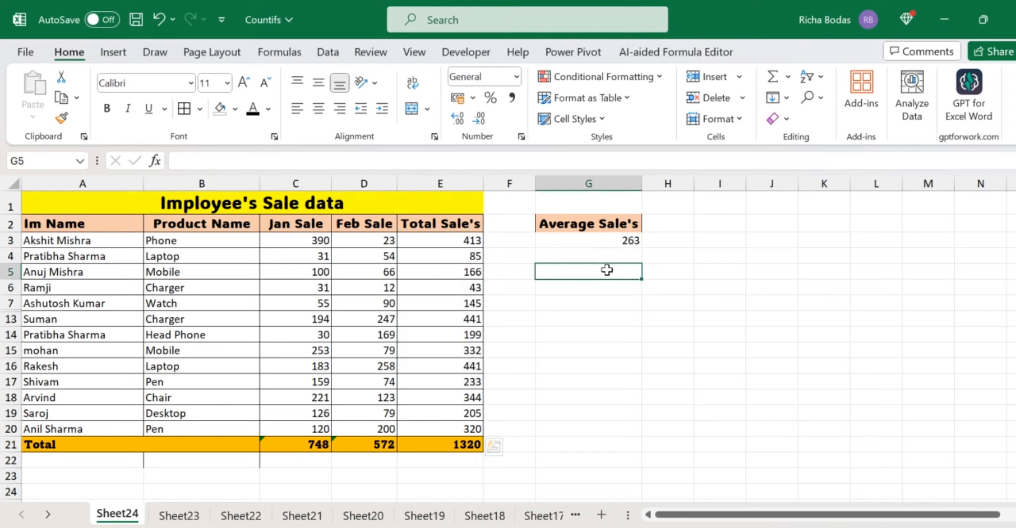
{"action": "type", "text": "=ave"}
{"action": "key", "text": "Tab"}
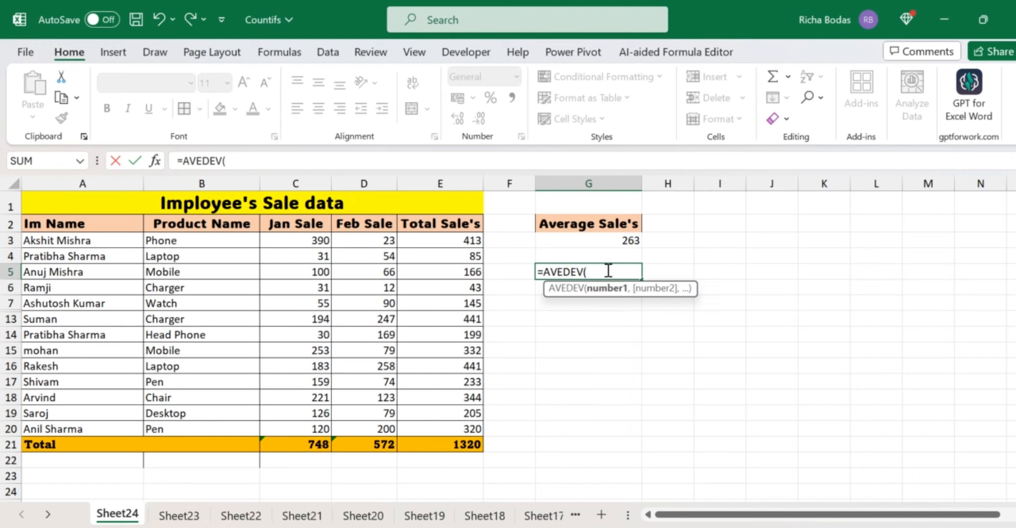
{"action": "key", "text": "BackSpace"}
{"action": "key", "text": "BackSpace"}
{"action": "key", "text": "BackSpace"}
{"action": "key", "text": "BackSpace"}
{"action": "key", "text": "BackSpace"}
{"action": "type", "text": "er"}
{"action": "key", "text": "Tab"}
{"action": "left_click_drag", "start_coordinate": [460, 240], "coordinate": [477, 424]}
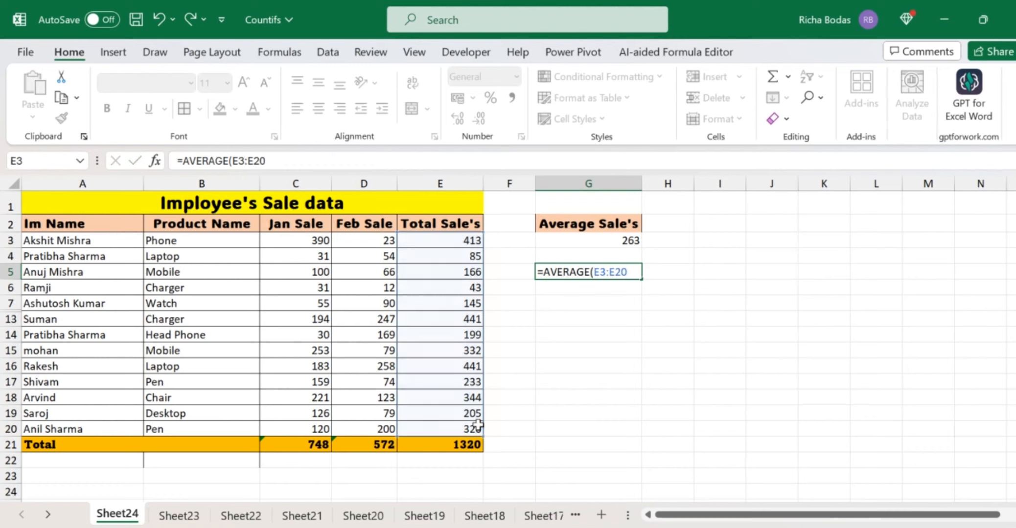
{"action": "key", "text": "Return"}
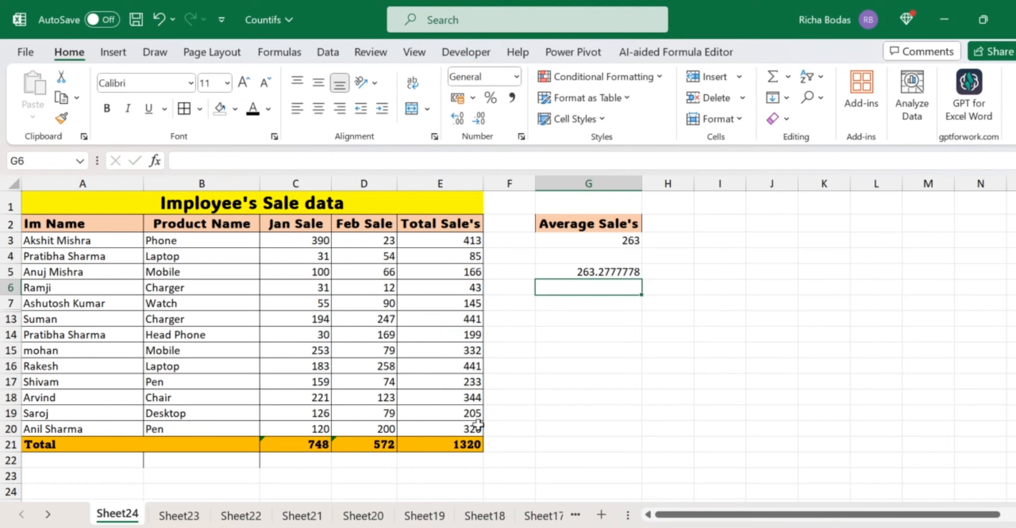
Step: Clear the AVERAGE formula from G5 and check the formula in G3
{"action": "left_click", "coordinate": [622, 266]}
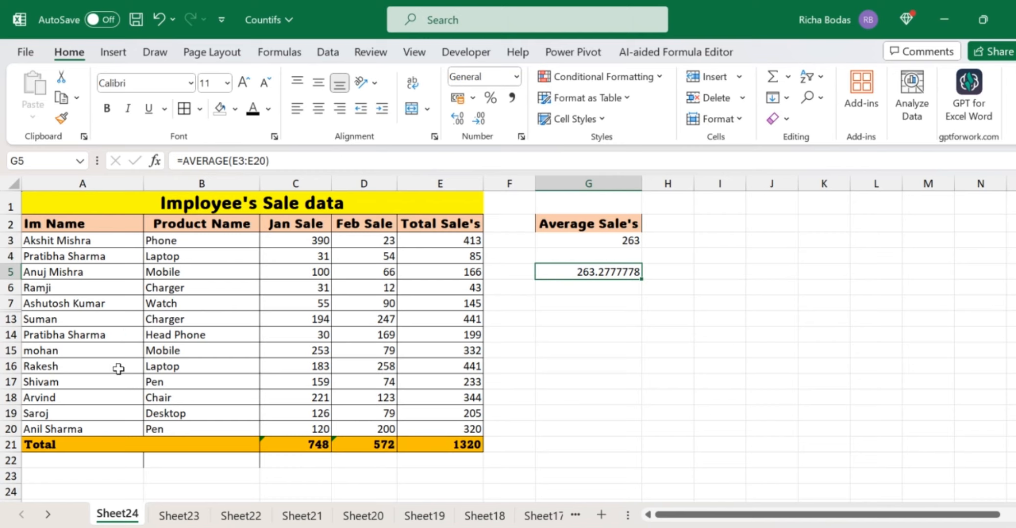
{"action": "key", "text": "Delete"}
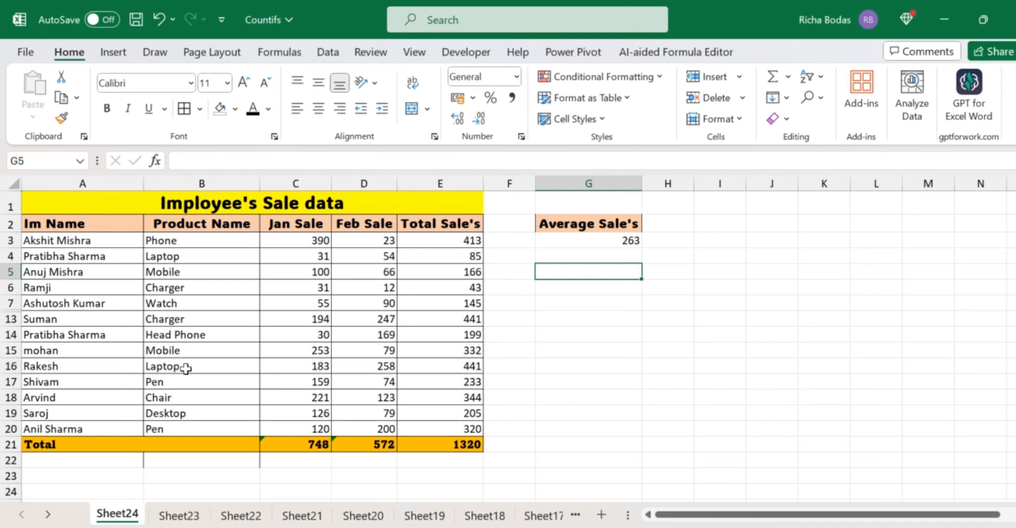
{"action": "left_click_drag", "start_coordinate": [410, 242], "coordinate": [435, 390]}
{"action": "left_click", "coordinate": [576, 239]}
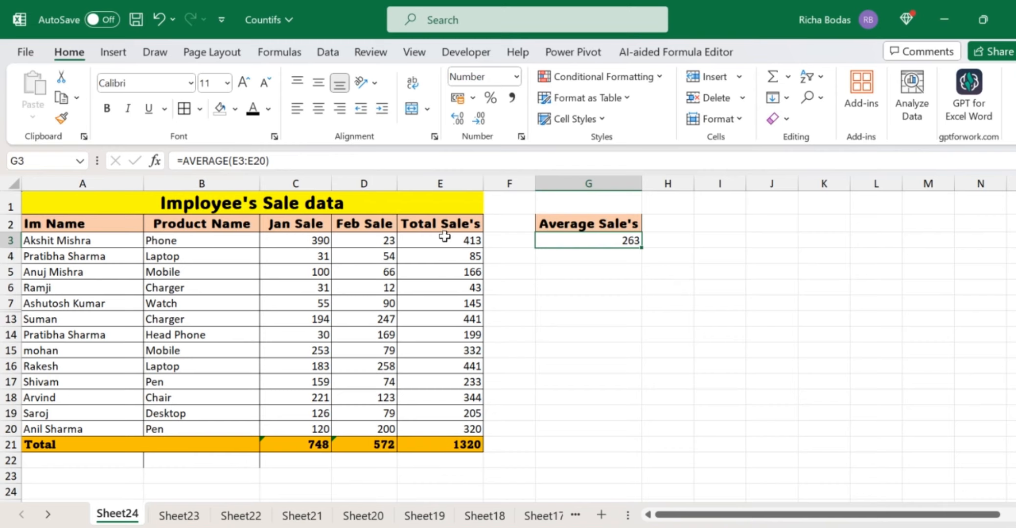
Step: Copy the visible Total Sale's cells of E3:E20 and paste them as values only, starting at I3
{"action": "left_click_drag", "start_coordinate": [444, 237], "coordinate": [446, 432]}
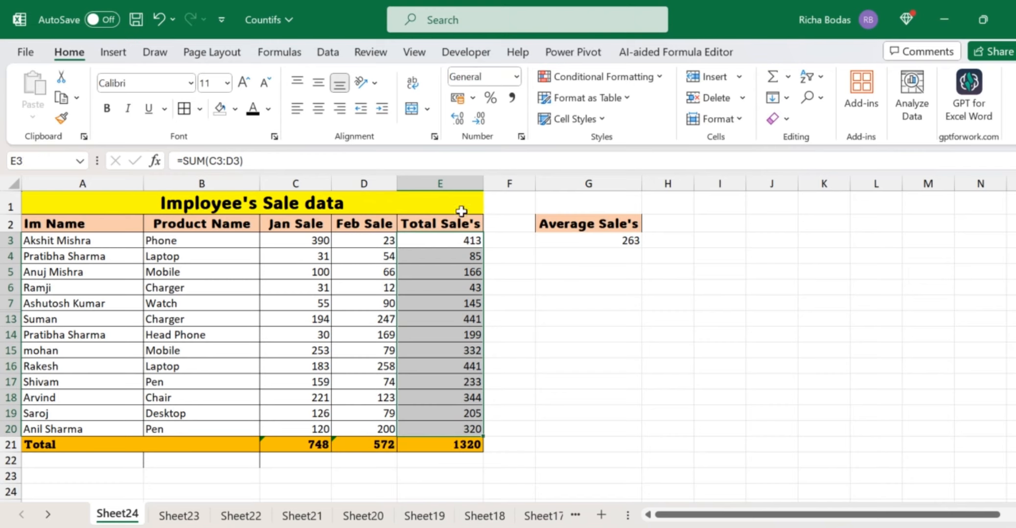
{"action": "key", "text": "ctrl+c"}
{"action": "key", "text": "Right"}
{"action": "key", "text": "Right"}
{"action": "key", "text": "Right"}
{"action": "key", "text": "Right"}
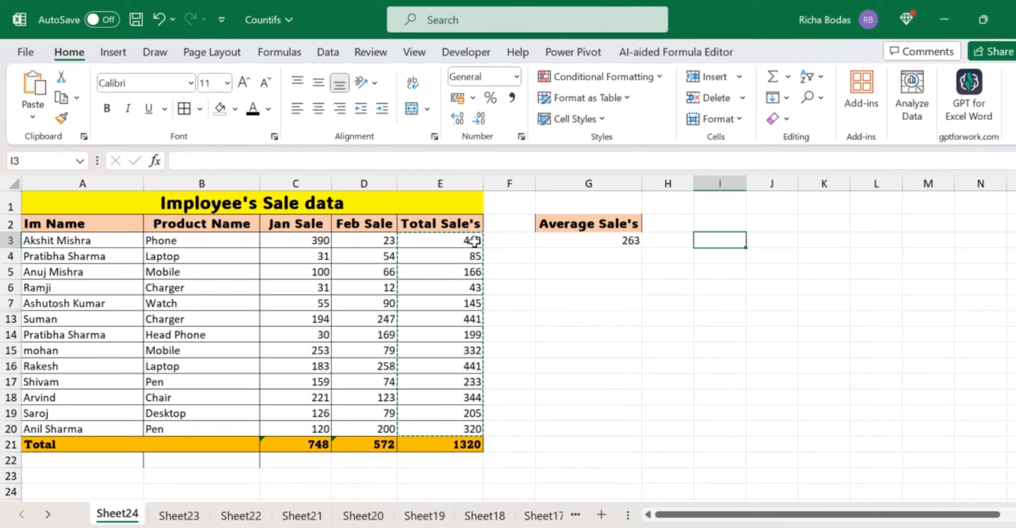
{"action": "key", "text": "Return"}
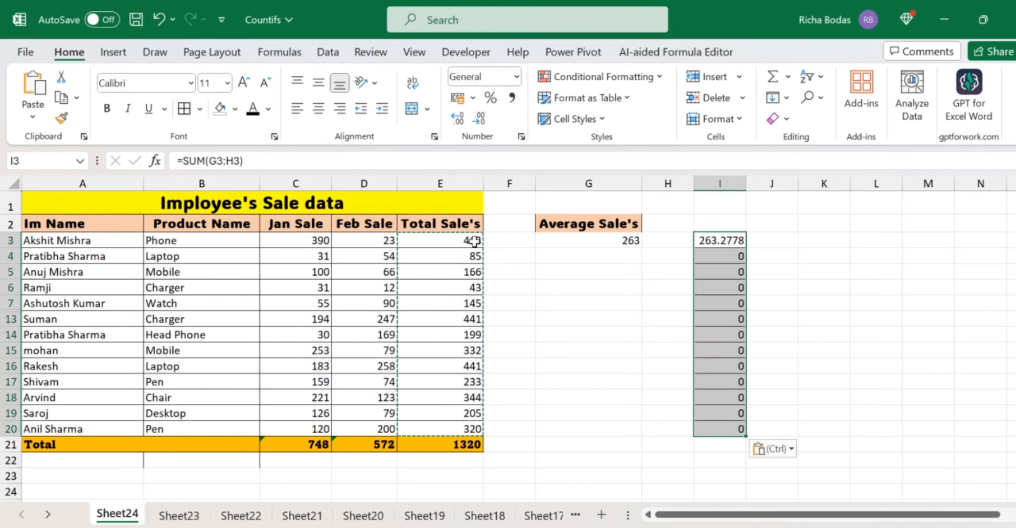
{"action": "key", "text": "ctrl+z"}
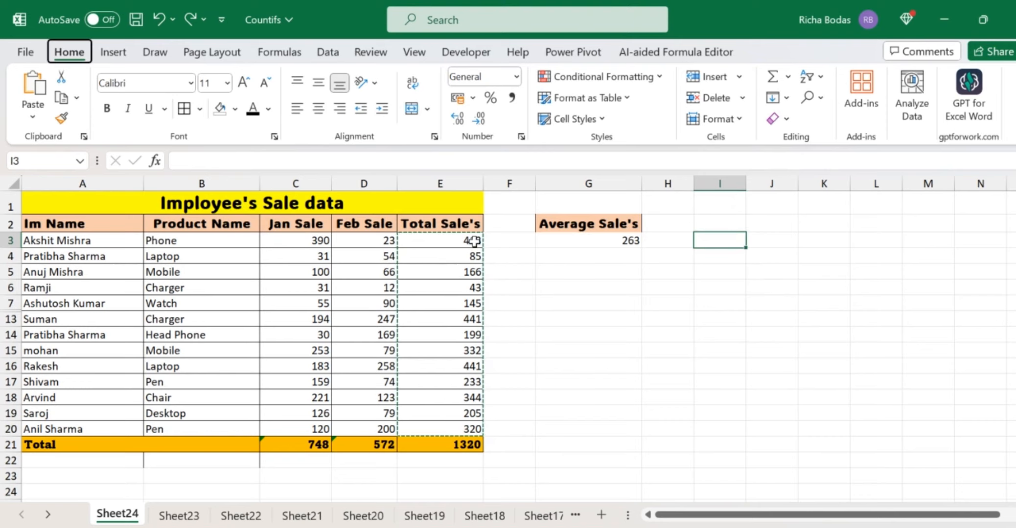
{"action": "key", "text": "ctrl+alt+v"}
{"action": "key", "text": "v"}
{"action": "key", "text": "Return"}
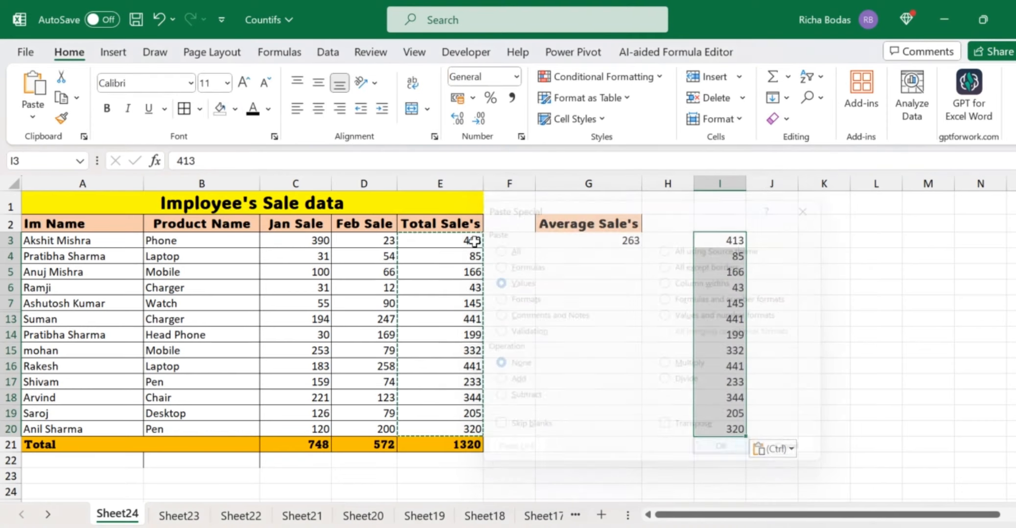
Step: Calculate the average of the pasted values I3:I20 in J3 with the AVERAGE function
{"action": "key", "text": "Right"}
{"action": "type", "text": "="}
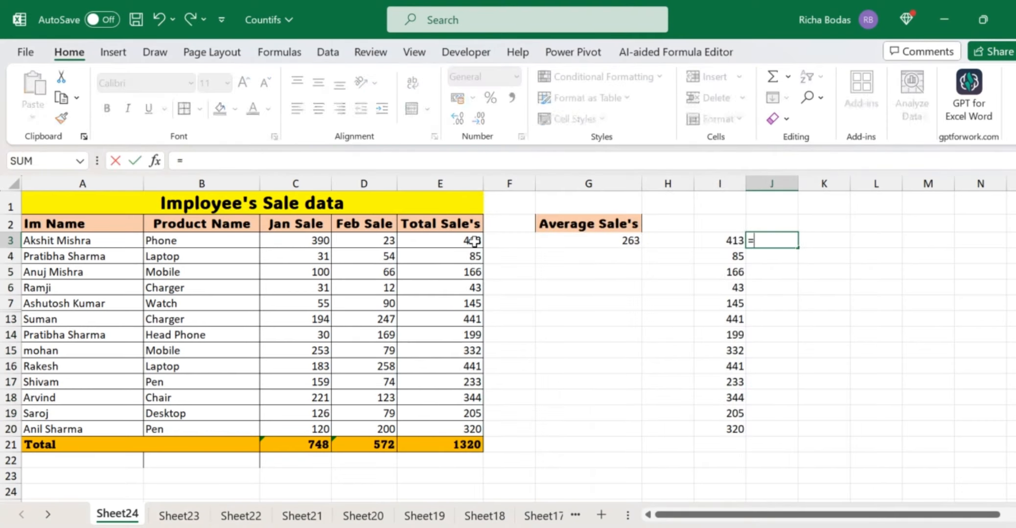
{"action": "type", "text": "ave"}
{"action": "key", "text": "Tab"}
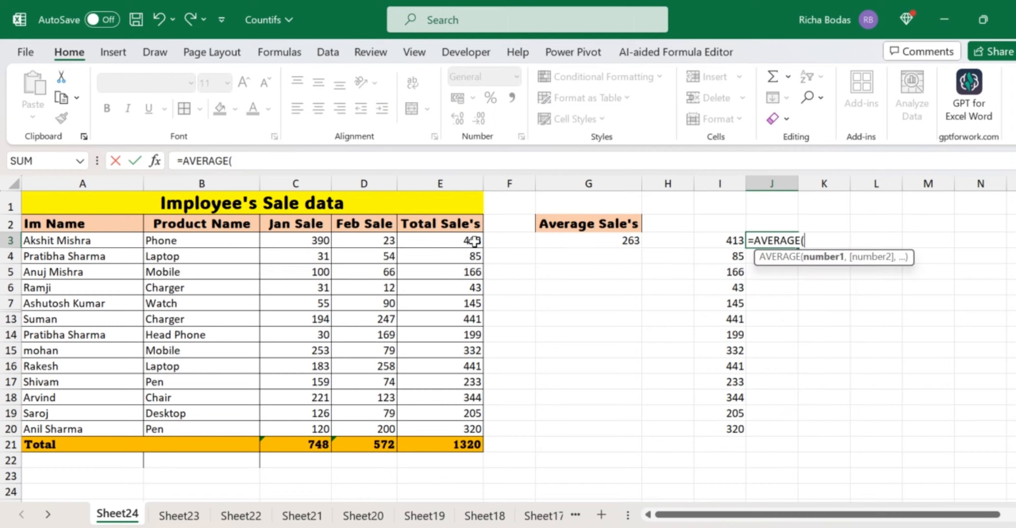
{"action": "left_click", "coordinate": [705, 245]}
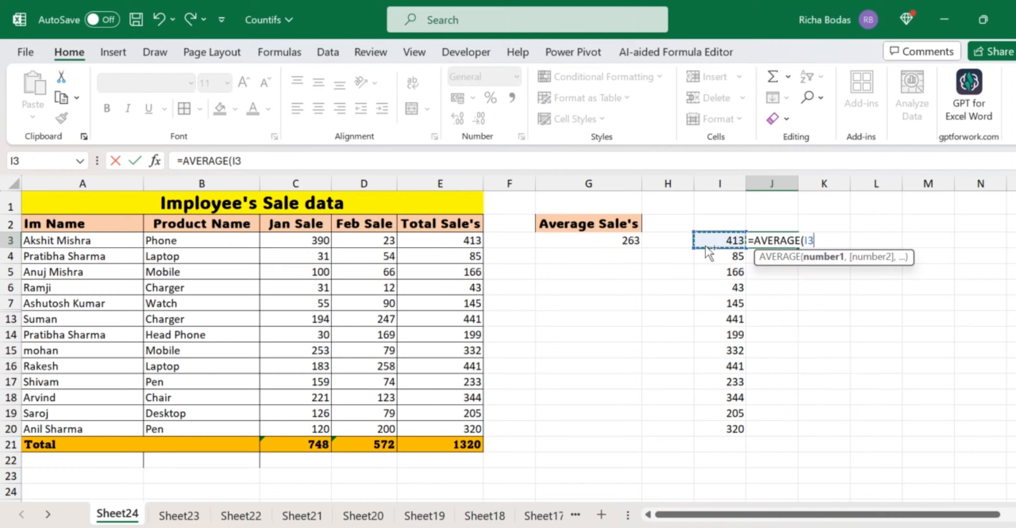
{"action": "key", "text": "ctrl+shift+Down"}
{"action": "key", "text": "Return"}
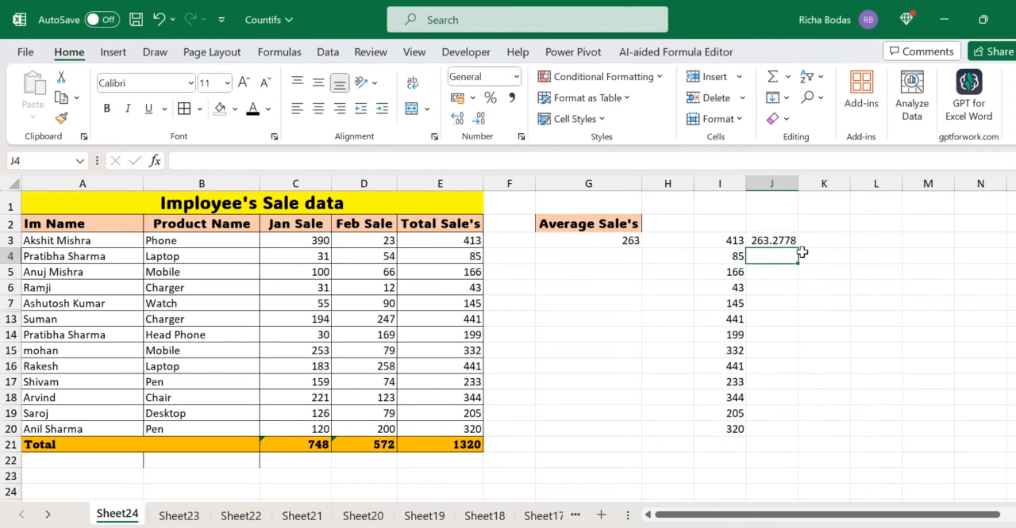
Step: Clear the pasted values and their average from I3:J20
{"action": "left_click", "coordinate": [779, 239]}
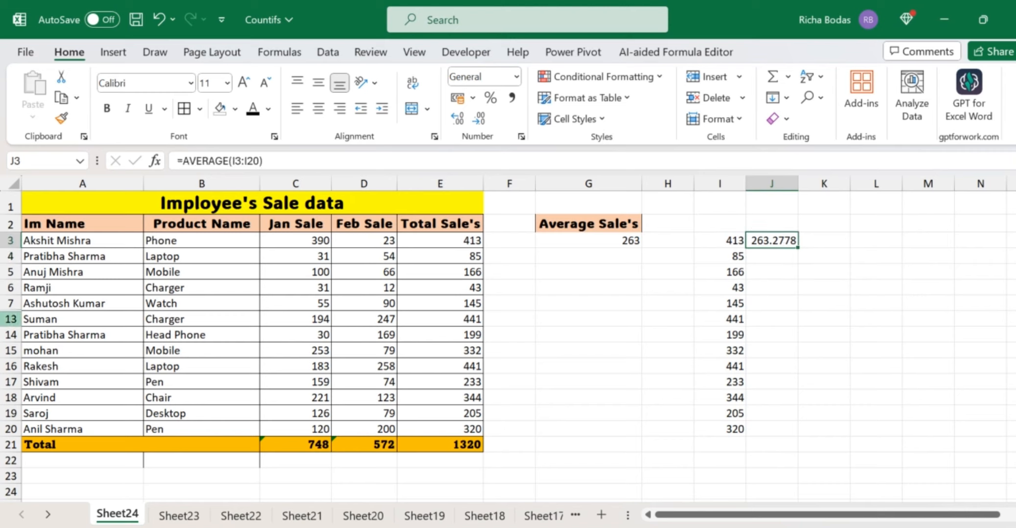
{"action": "key", "text": "Left"}
{"action": "key", "text": "shift+Right"}
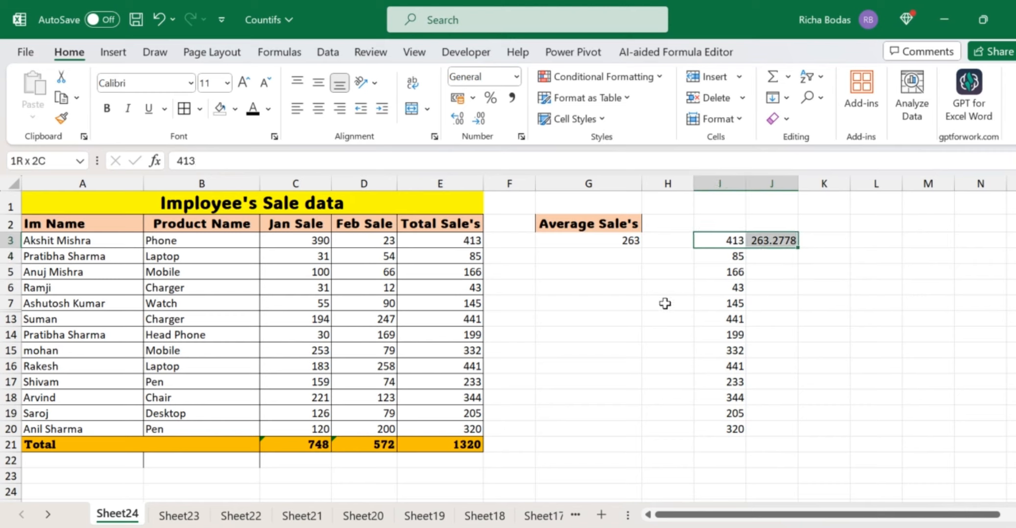
{"action": "key", "text": "ctrl+shift+Down"}
{"action": "key", "text": "Delete"}
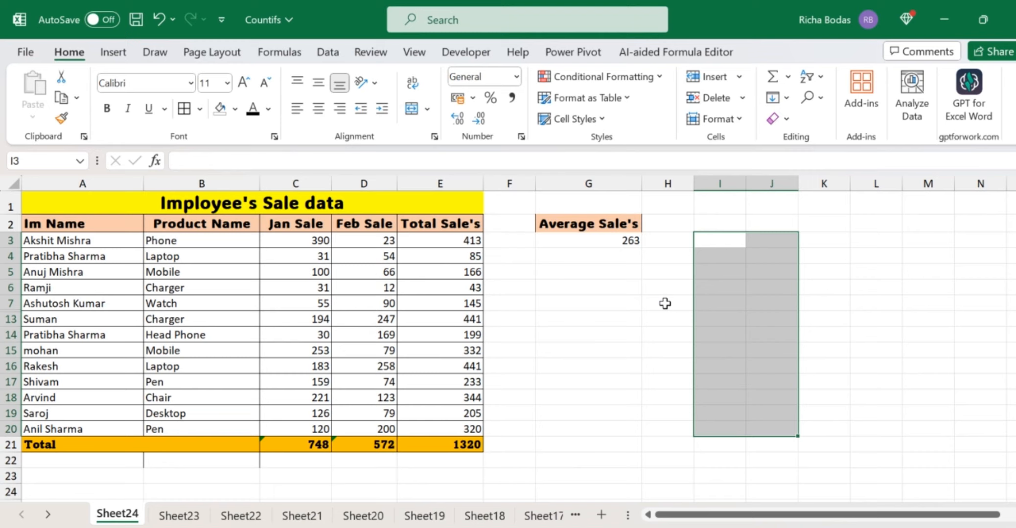
{"action": "left_click", "coordinate": [635, 292]}
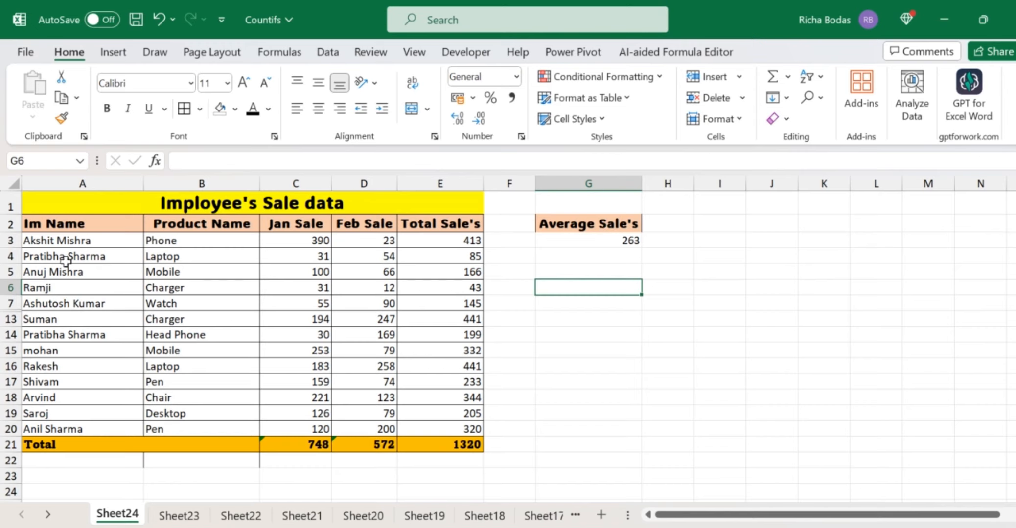
Step: Unhide rows 8 to 12 of the sales table and save the workbook
{"action": "left_click_drag", "start_coordinate": [12, 289], "coordinate": [14, 334]}
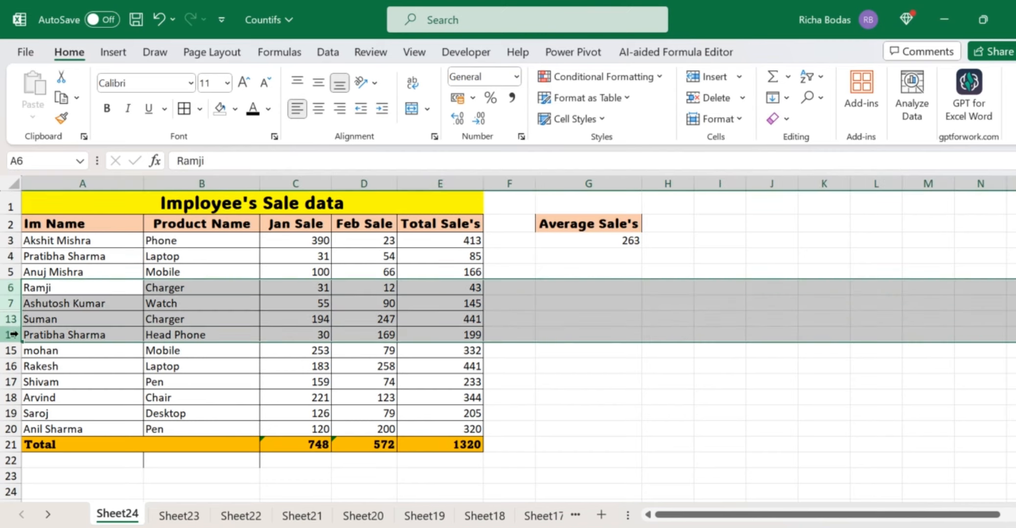
{"action": "key", "text": "ctrl+shift+9"}
{"action": "left_click", "coordinate": [128, 346]}
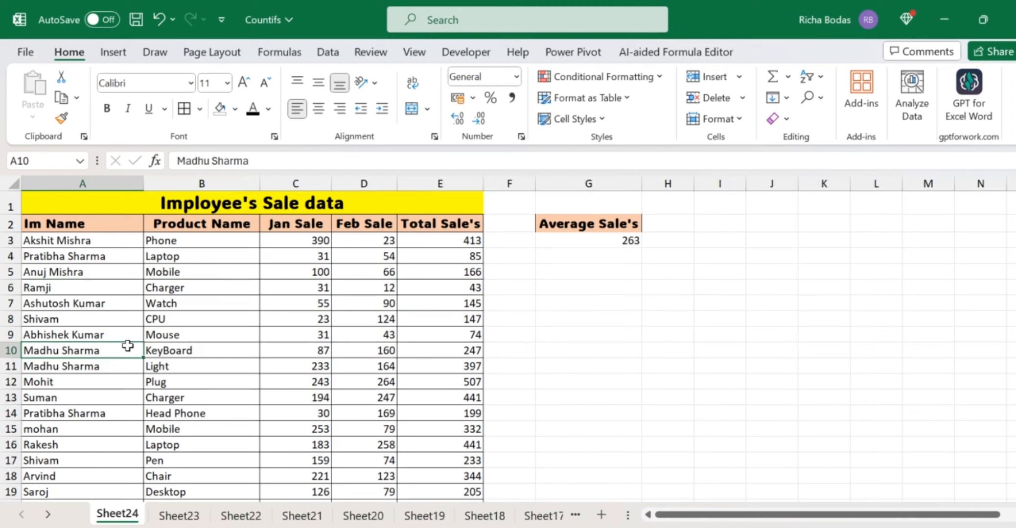
{"action": "key", "text": "ctrl+s"}
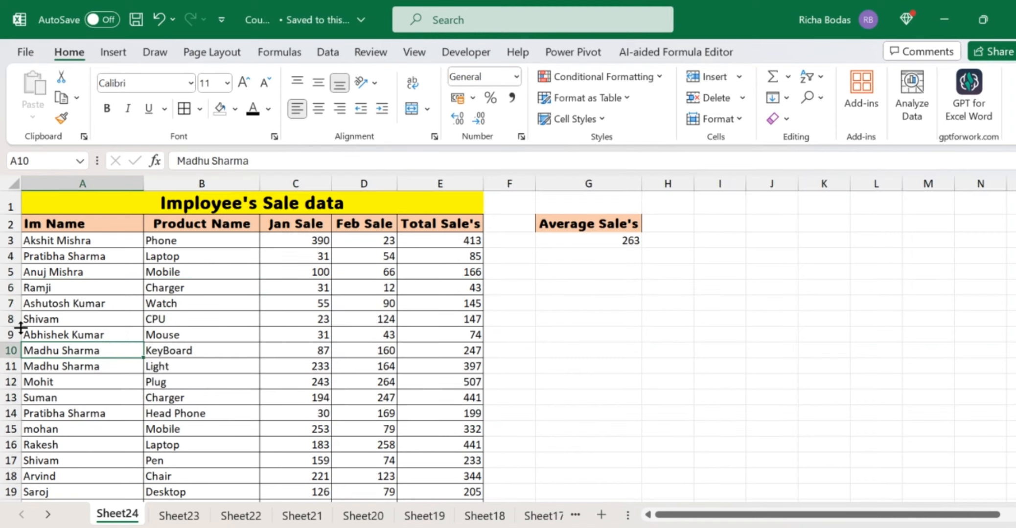
Step: Hide rows 9 to 12 of the sales table and unhide them again
{"action": "left_click", "coordinate": [49, 329]}
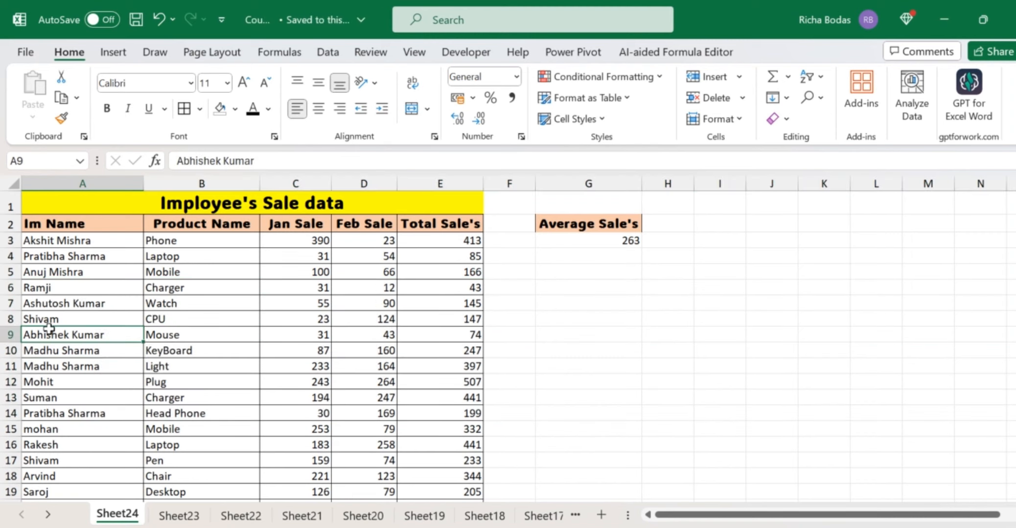
{"action": "key", "text": "shift+space"}
{"action": "key", "text": "shift+Down"}
{"action": "key", "text": "shift+Down"}
{"action": "key", "text": "shift+Down"}
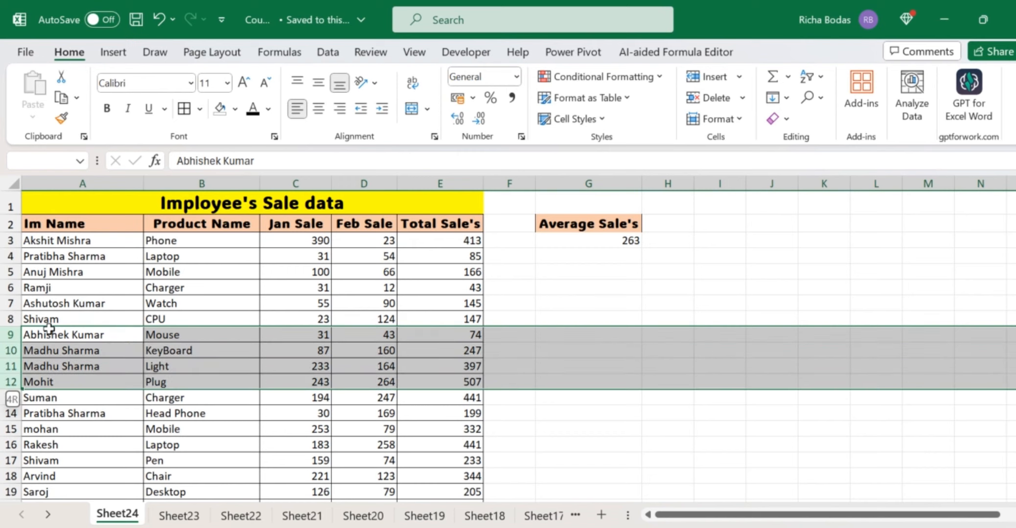
{"action": "key", "text": "ctrl+9"}
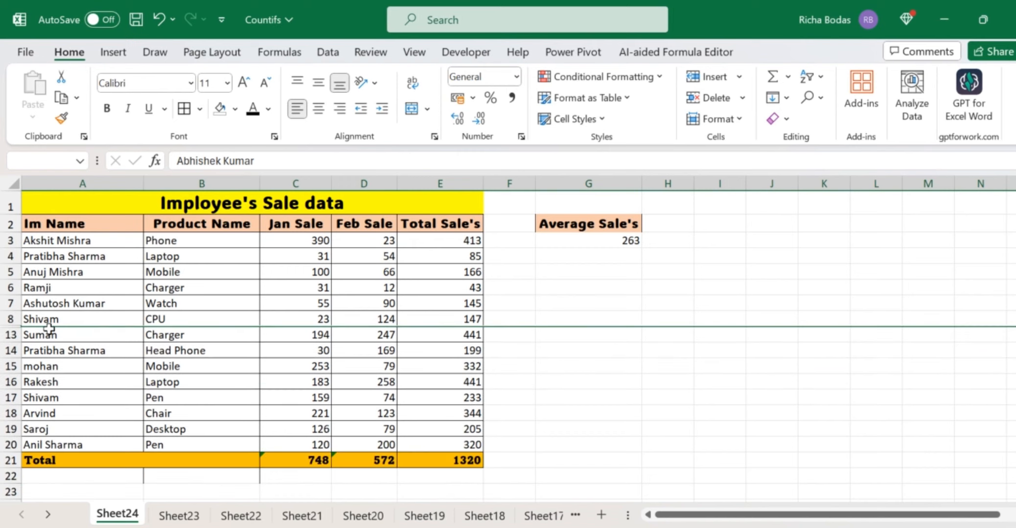
{"action": "key", "text": "ctrl+shift+9"}
{"action": "left_click", "coordinate": [232, 348]}
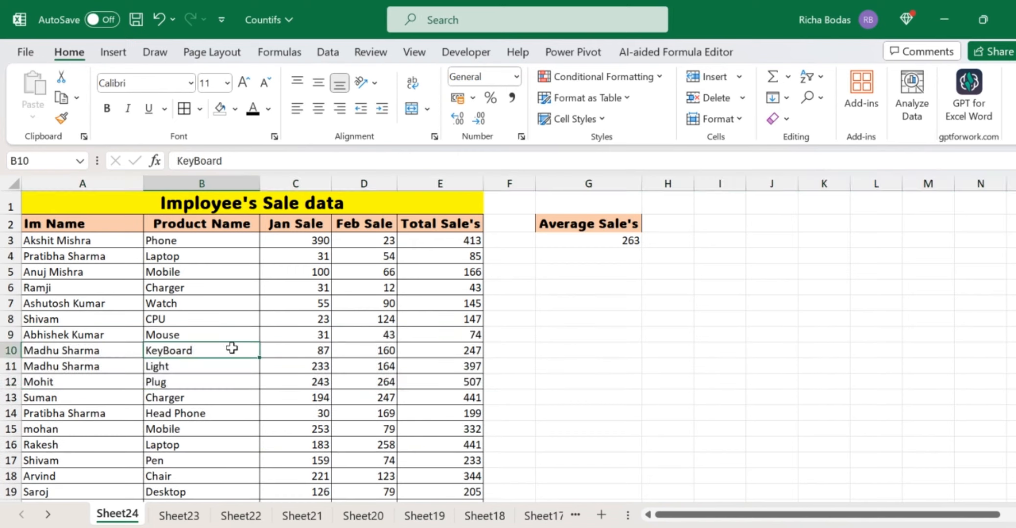
{"action": "left_click", "coordinate": [611, 260]}
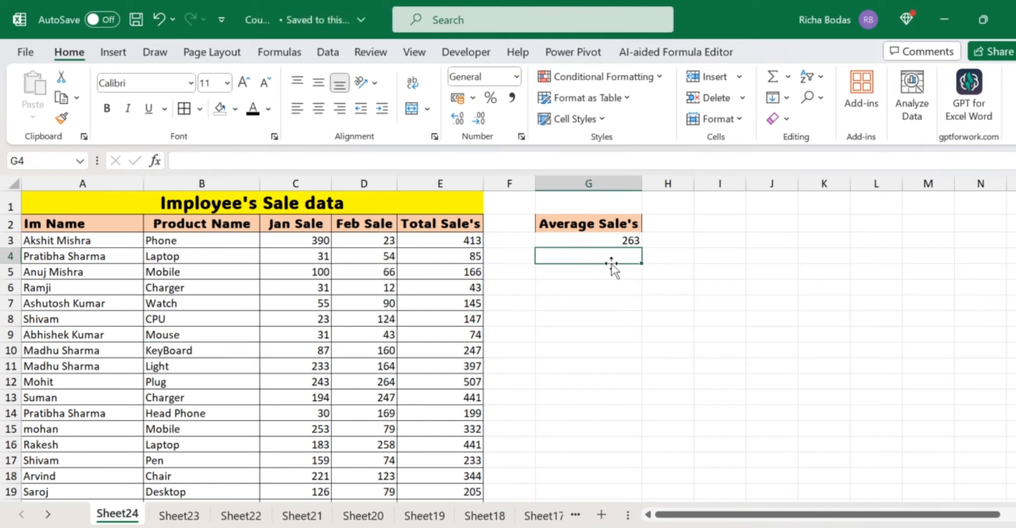
{"action": "left_click", "coordinate": [619, 240]}
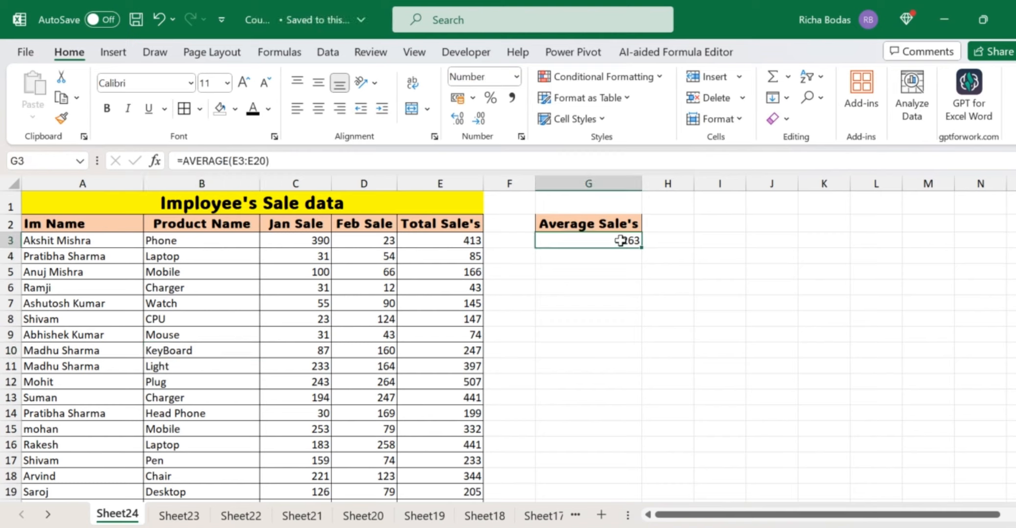
{"action": "key", "text": "Delete"}
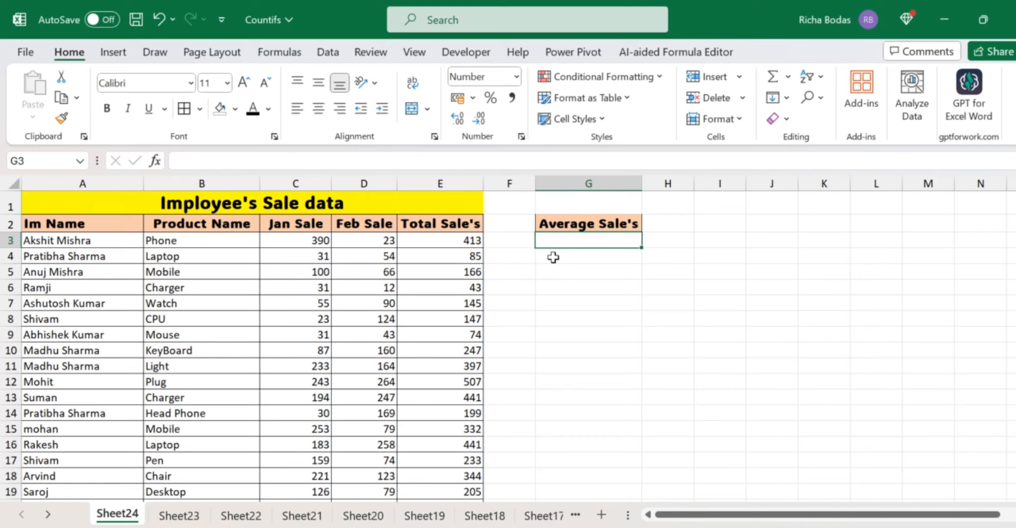
{"action": "type", "text": "="}
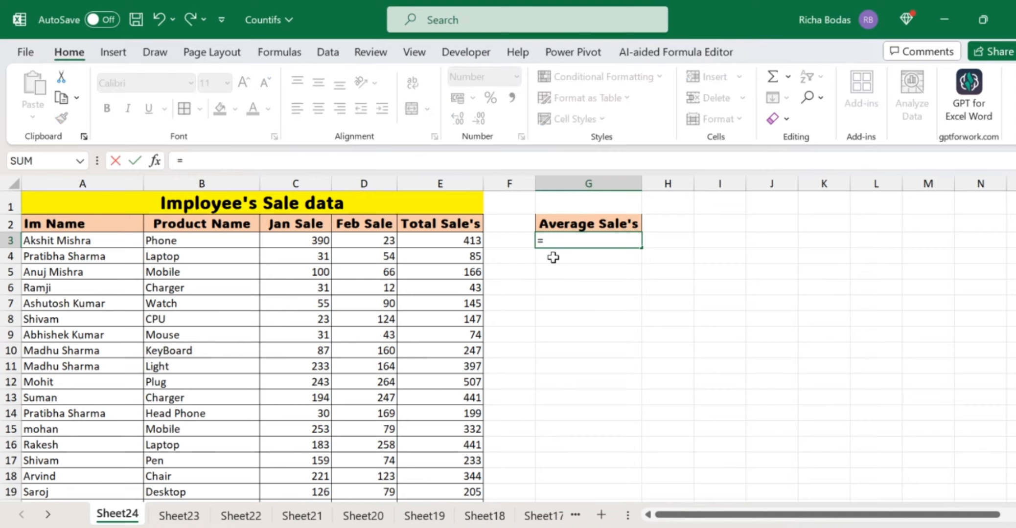
{"action": "key", "text": "Escape"}
{"action": "key", "text": "ctrl+z"}
Step: Copy the Average Sale's heading from G2 to H2, fit column H to its width and save the workbook
{"action": "key", "text": "Right"}
{"action": "key", "text": "Up"}
{"action": "key", "text": "Left"}
{"action": "key", "text": "ctrl+c"}
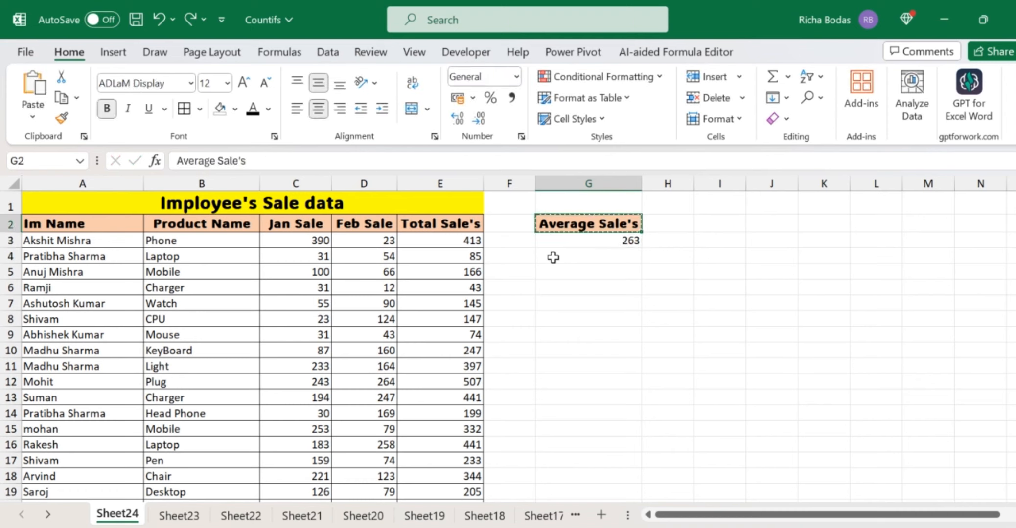
{"action": "key", "text": "Right"}
{"action": "key", "text": "ctrl+v"}
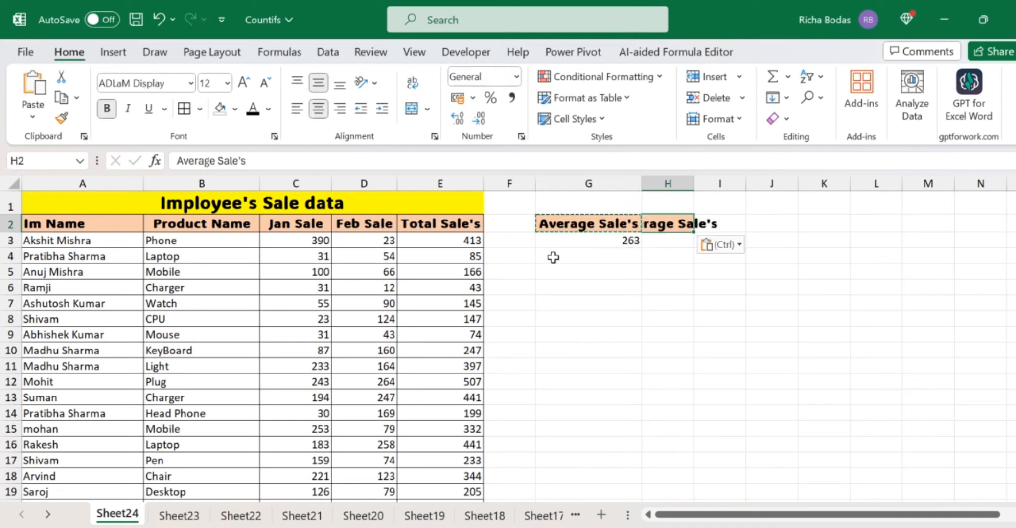
{"action": "double_click", "coordinate": [693, 186]}
{"action": "key", "text": "ctrl+s"}
Step: Enter =AGGREGATE(1,5,E3:E20) in H3 to average the total sales while ignoring hidden rows
{"action": "left_click", "coordinate": [691, 240]}
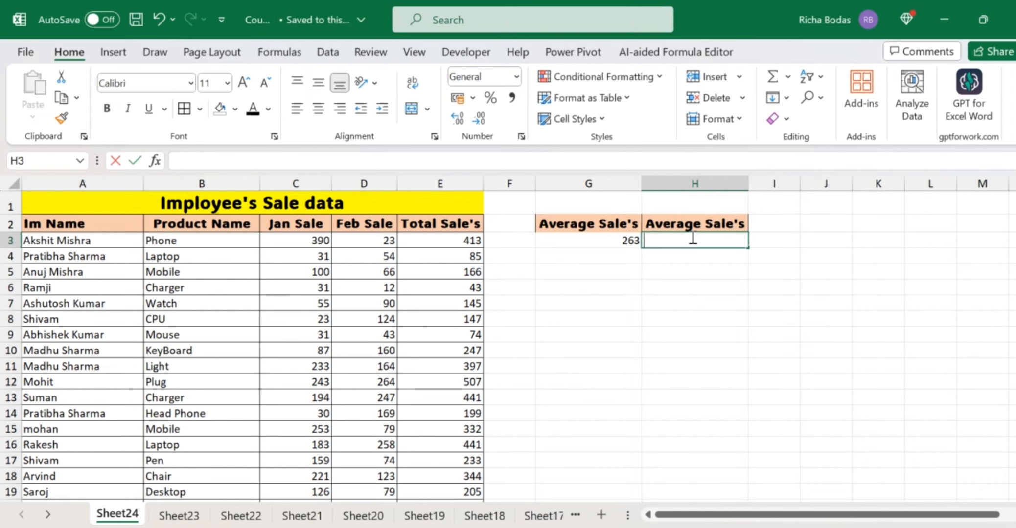
{"action": "type", "text": "=aggr"}
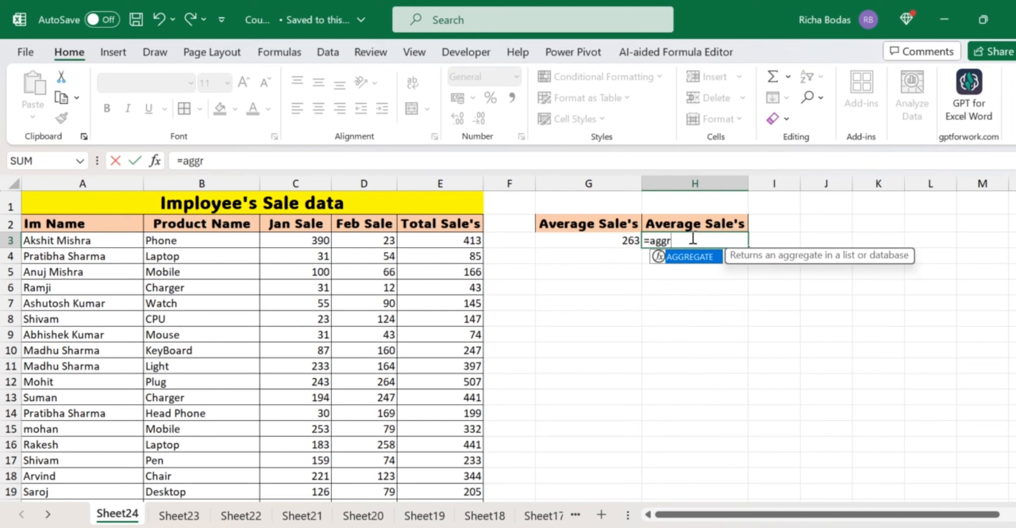
{"action": "key", "text": "Tab"}
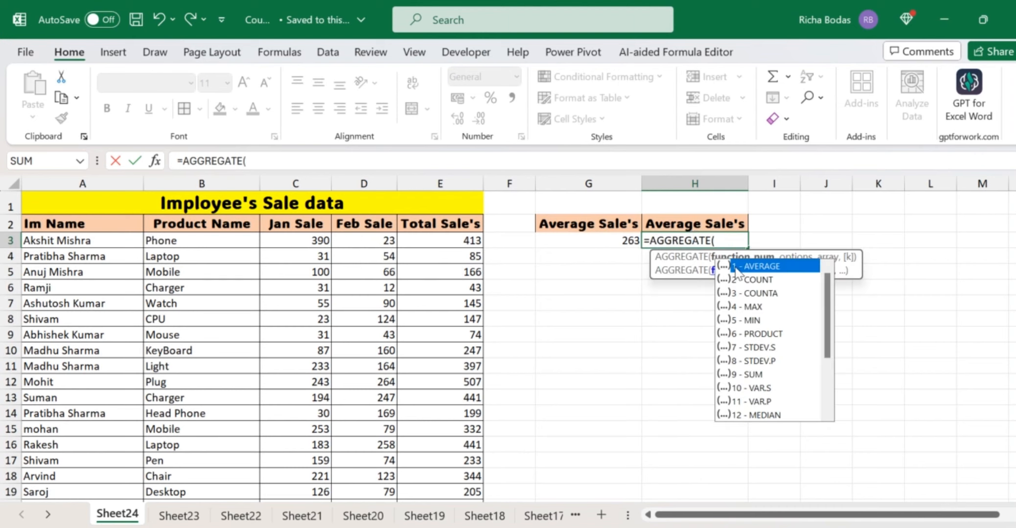
{"action": "type", "text": "1,"}
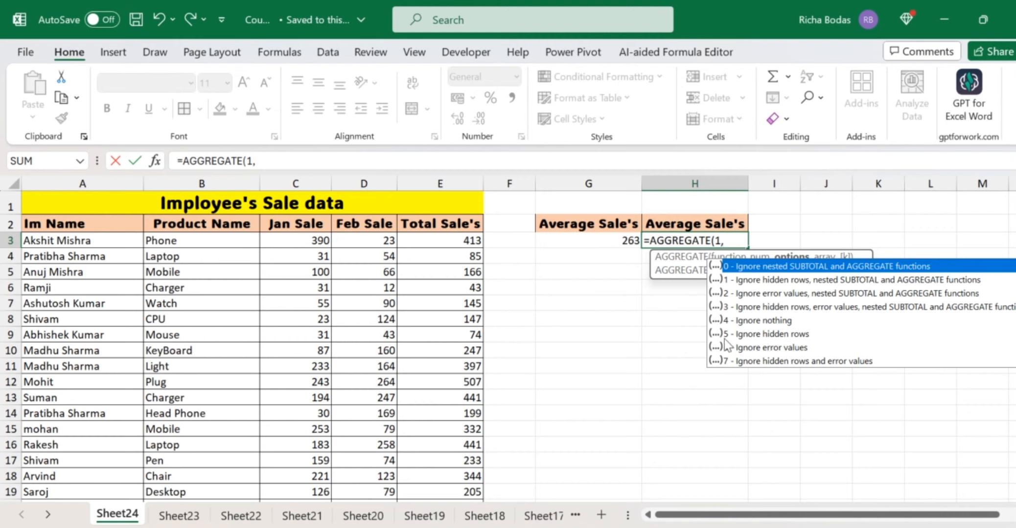
{"action": "type", "text": "5,"}
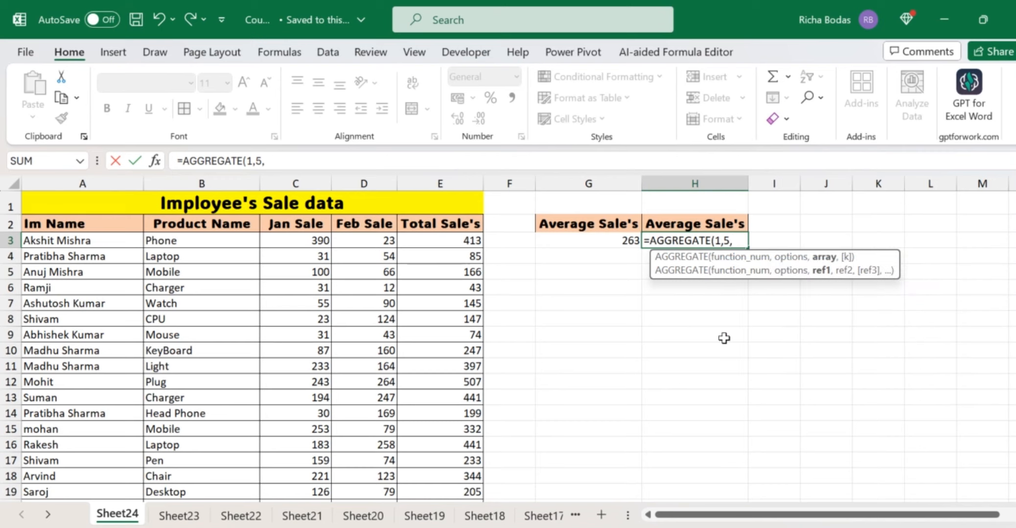
{"action": "left_click", "coordinate": [442, 241]}
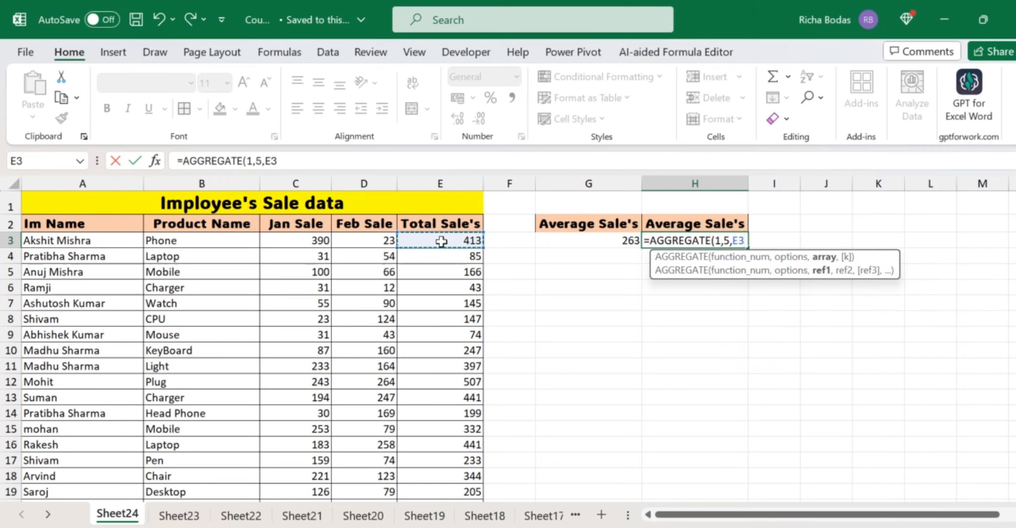
{"action": "key", "text": "ctrl+shift+Down"}
{"action": "key", "text": "shift+Up"}
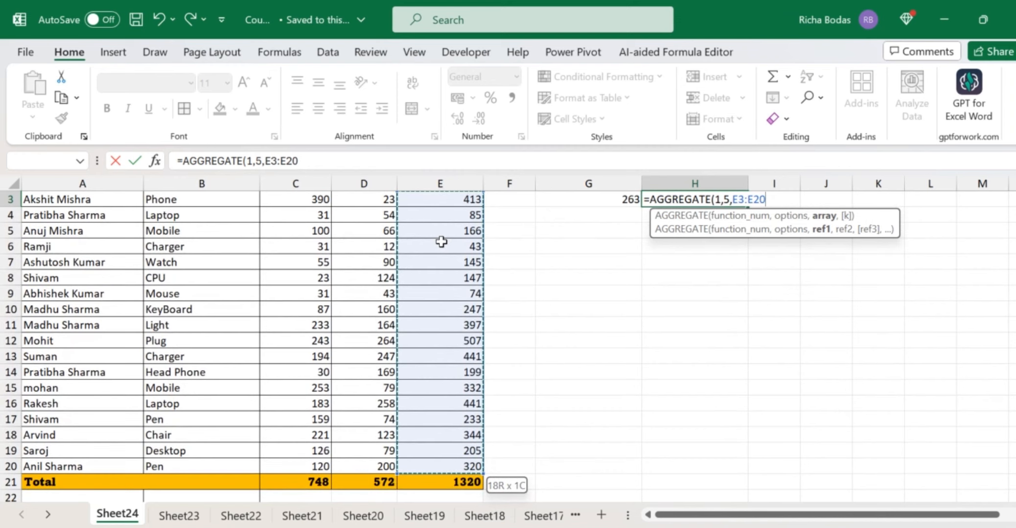
{"action": "scroll", "coordinate": [441, 241], "scroll_direction": "up", "scroll_amount": 1}
{"action": "key", "text": "Return"}
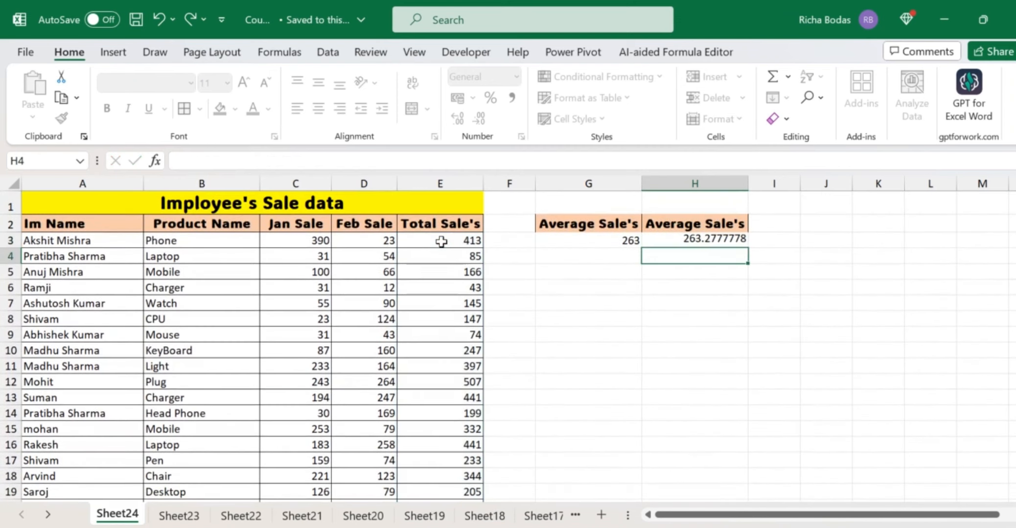
Step: Format the AGGREGATE average in H3 to show no decimal places
{"action": "left_click", "coordinate": [681, 241]}
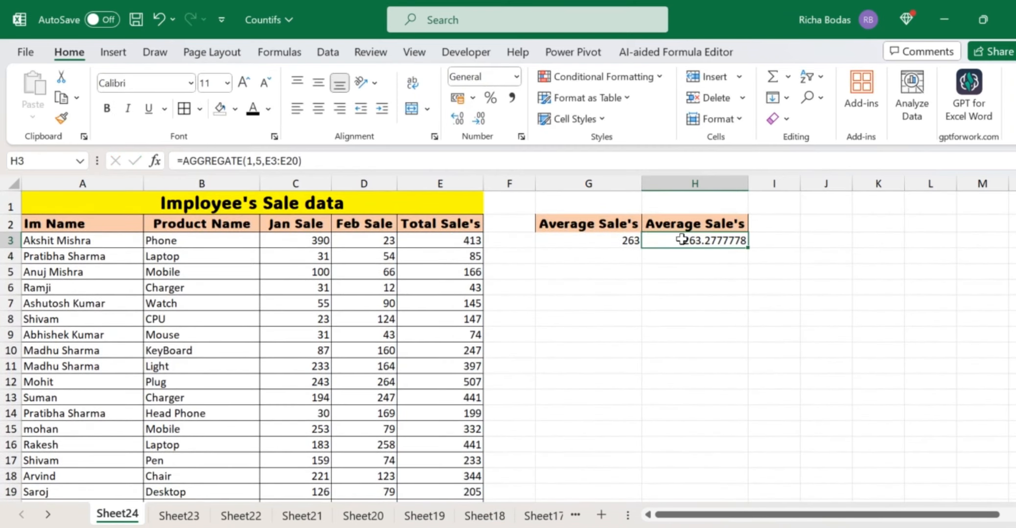
{"action": "left_click", "coordinate": [480, 119]}
{"action": "left_click", "coordinate": [481, 119]}
{"action": "left_click", "coordinate": [481, 119]}
{"action": "left_click", "coordinate": [481, 119]}
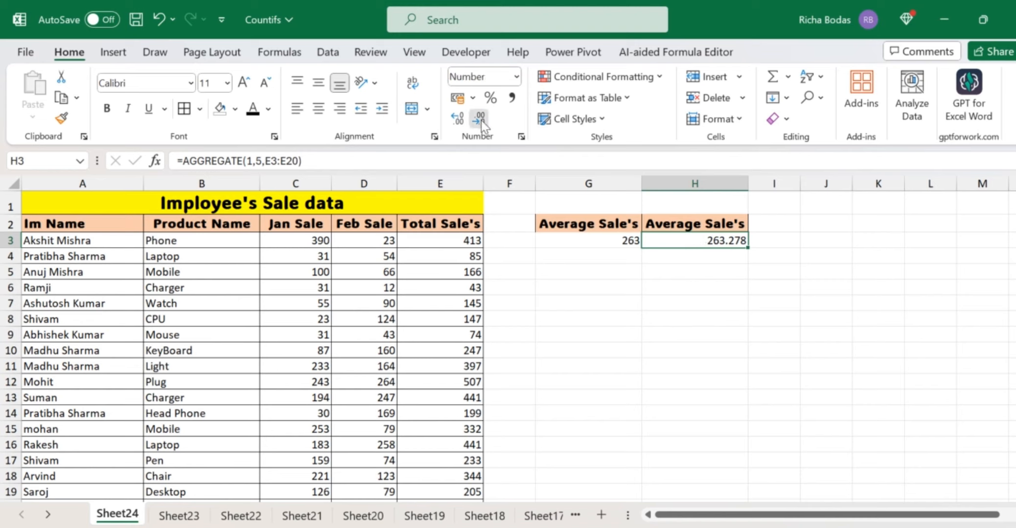
{"action": "left_click", "coordinate": [481, 119]}
{"action": "left_click", "coordinate": [481, 119]}
{"action": "left_click", "coordinate": [481, 118]}
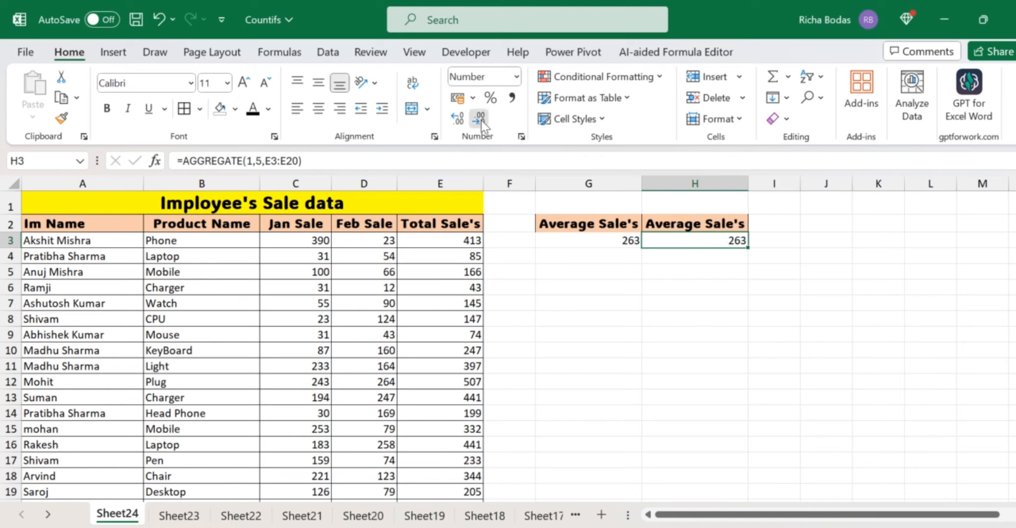
Step: Add borders to the two Average Sale's headings and their results in G2:H3
{"action": "left_click", "coordinate": [574, 300]}
{"action": "left_click", "coordinate": [625, 215]}
{"action": "left_click_drag", "start_coordinate": [624, 216], "coordinate": [700, 242]}
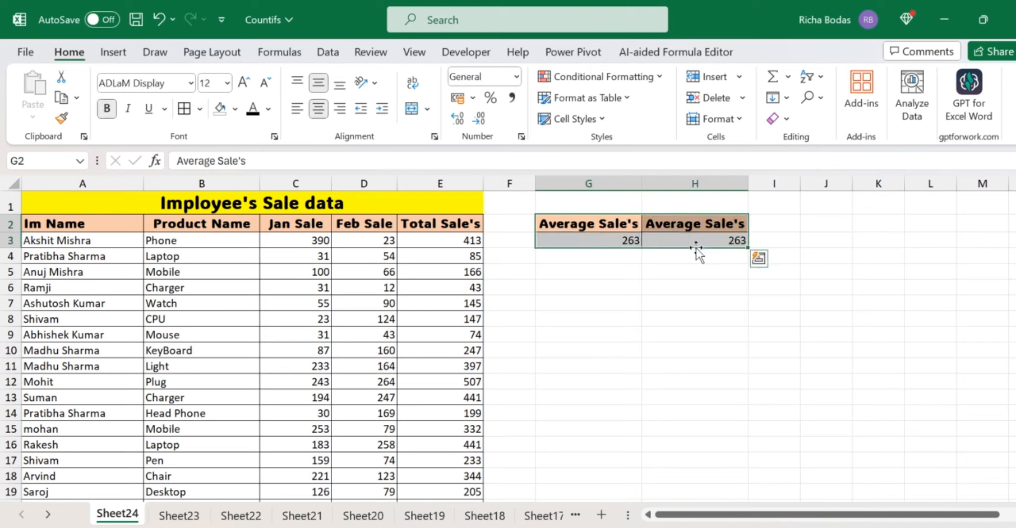
{"action": "left_click", "coordinate": [660, 271]}
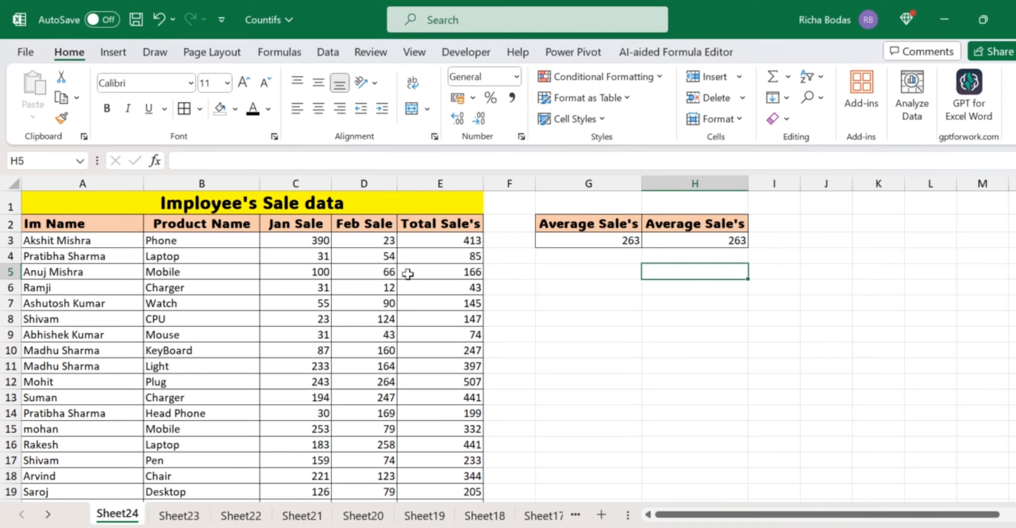
Step: Hide row 7 of the sales table and unhide it again
{"action": "left_click", "coordinate": [44, 305]}
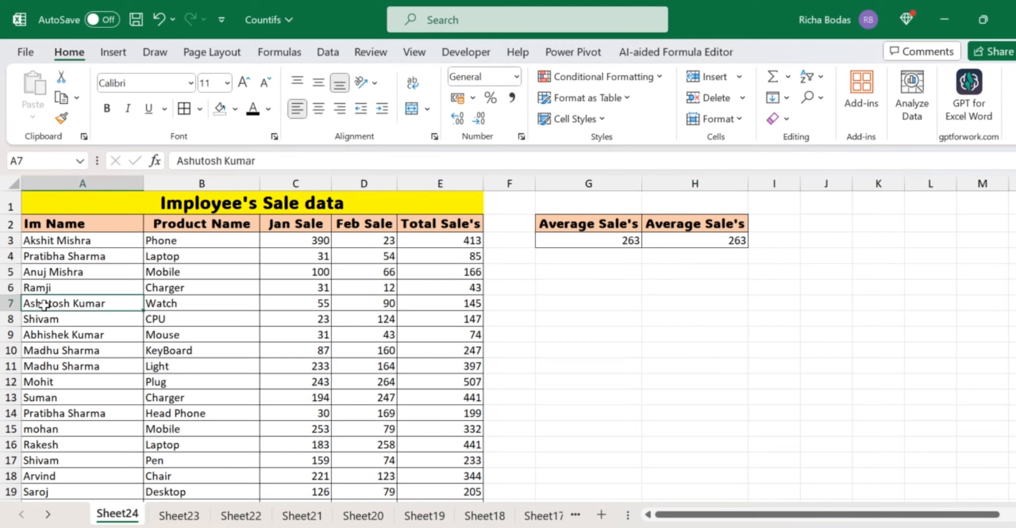
{"action": "key", "text": "ctrl+9"}
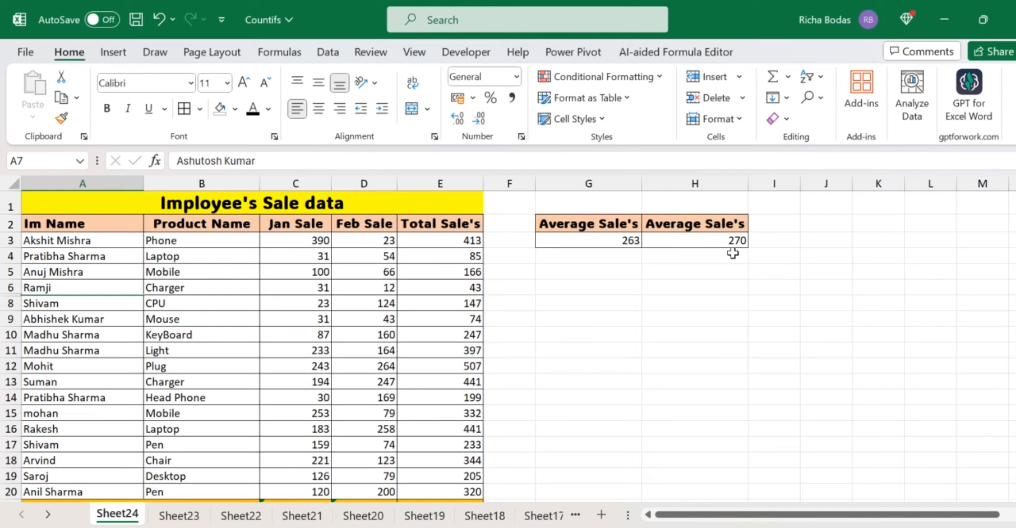
{"action": "key", "text": "ctrl+shift+9"}
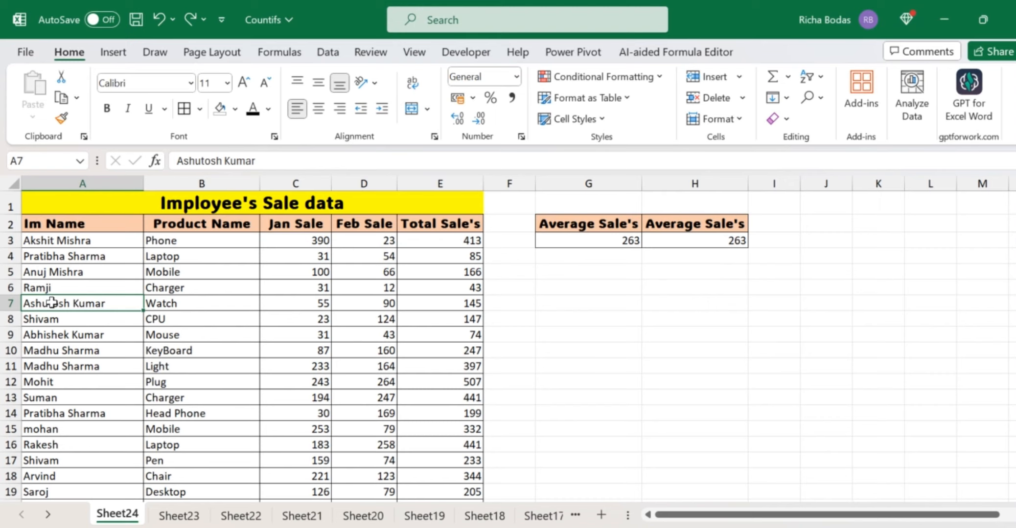
Step: Hide rows 7 to 13 of the sales table
{"action": "key", "text": "shift+space"}
{"action": "key", "text": "shift+Down"}
{"action": "key", "text": "shift+Down"}
{"action": "key", "text": "shift+Down"}
{"action": "key", "text": "shift+Down"}
{"action": "key", "text": "shift+Down"}
{"action": "key", "text": "shift+Down"}
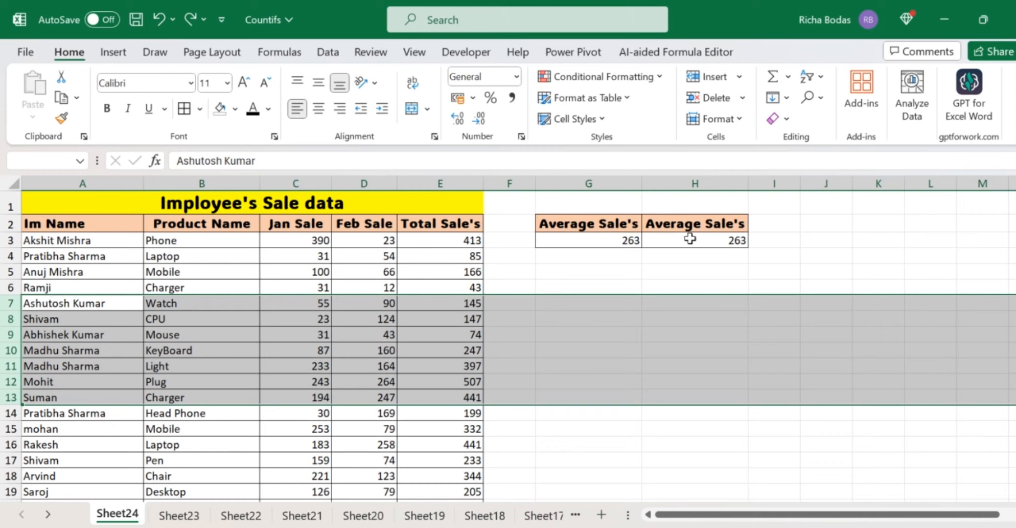
{"action": "key", "text": "ctrl+9"}
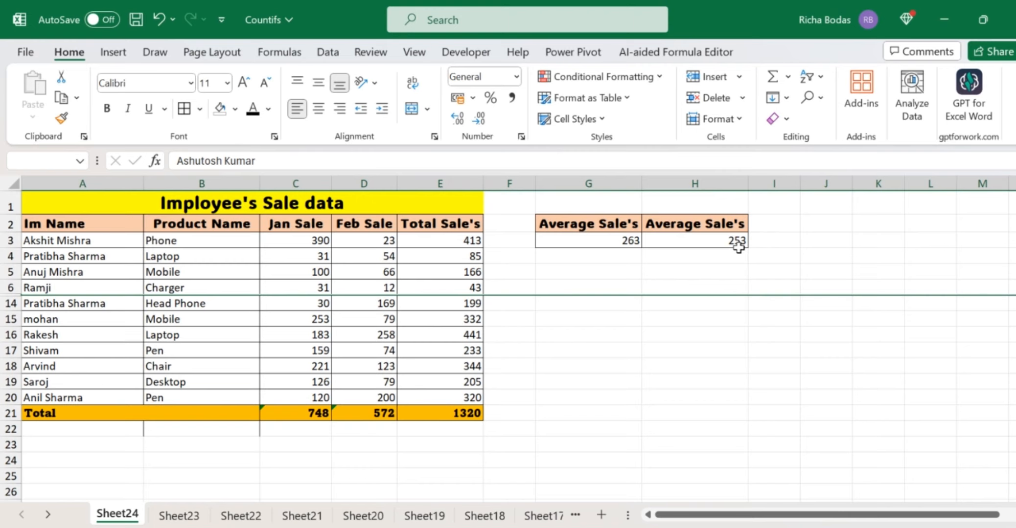
{"action": "left_click", "coordinate": [804, 349]}
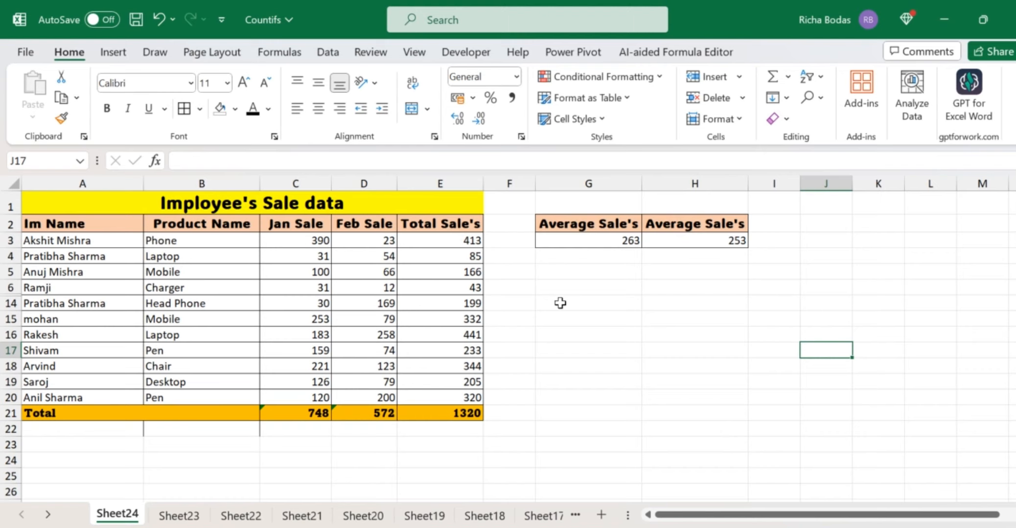
{"action": "left_click", "coordinate": [569, 287]}
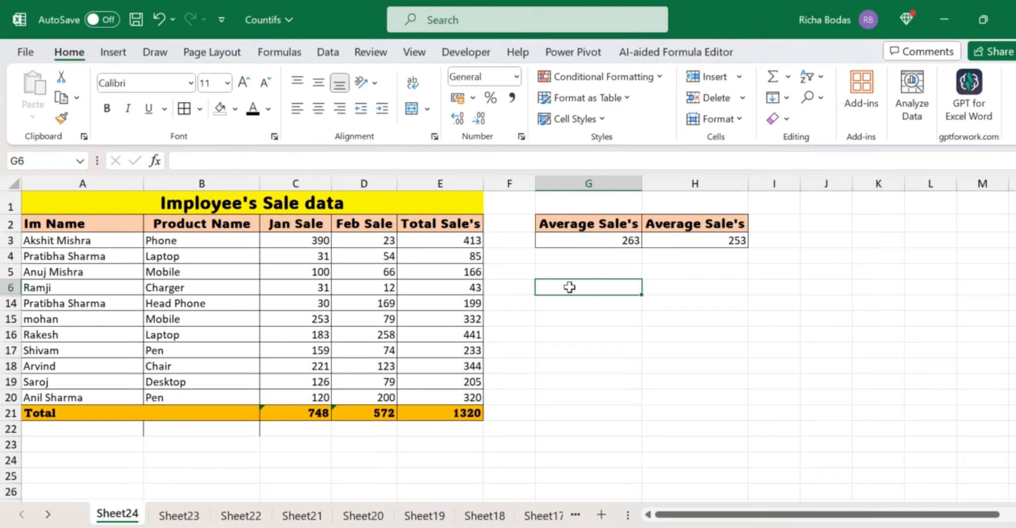
{"action": "left_click", "coordinate": [245, 252]}
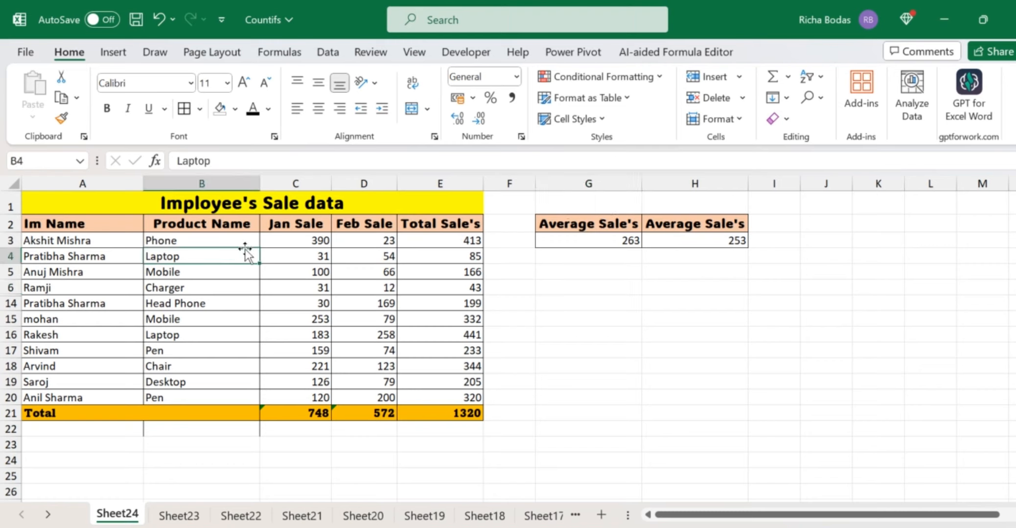